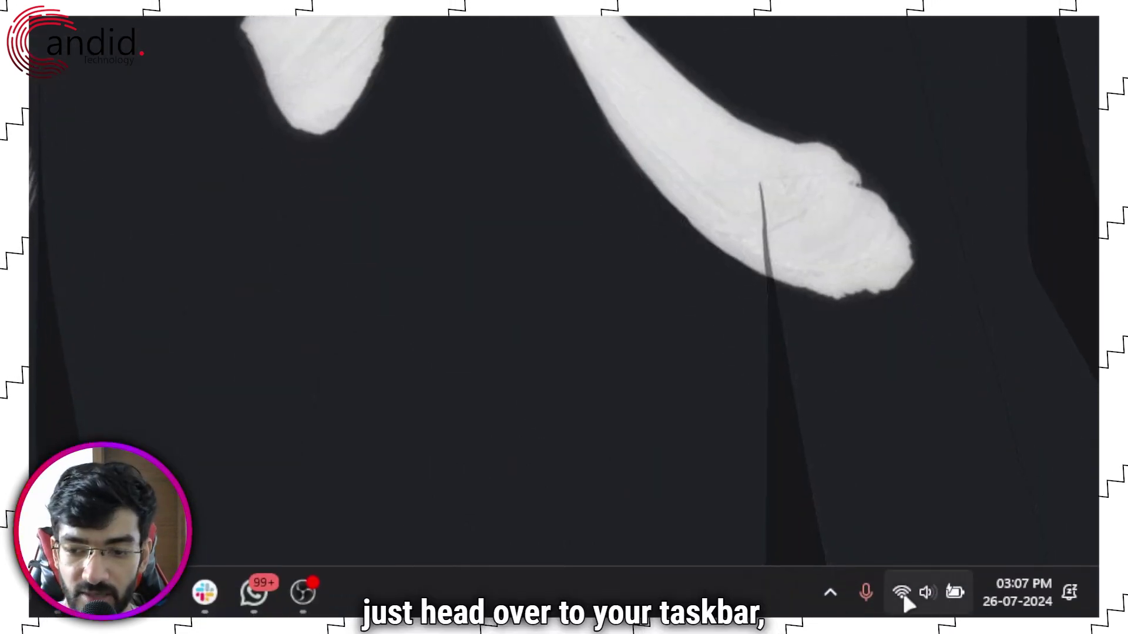
- Open the options for the network icon in the system tray
right_click(905, 596)
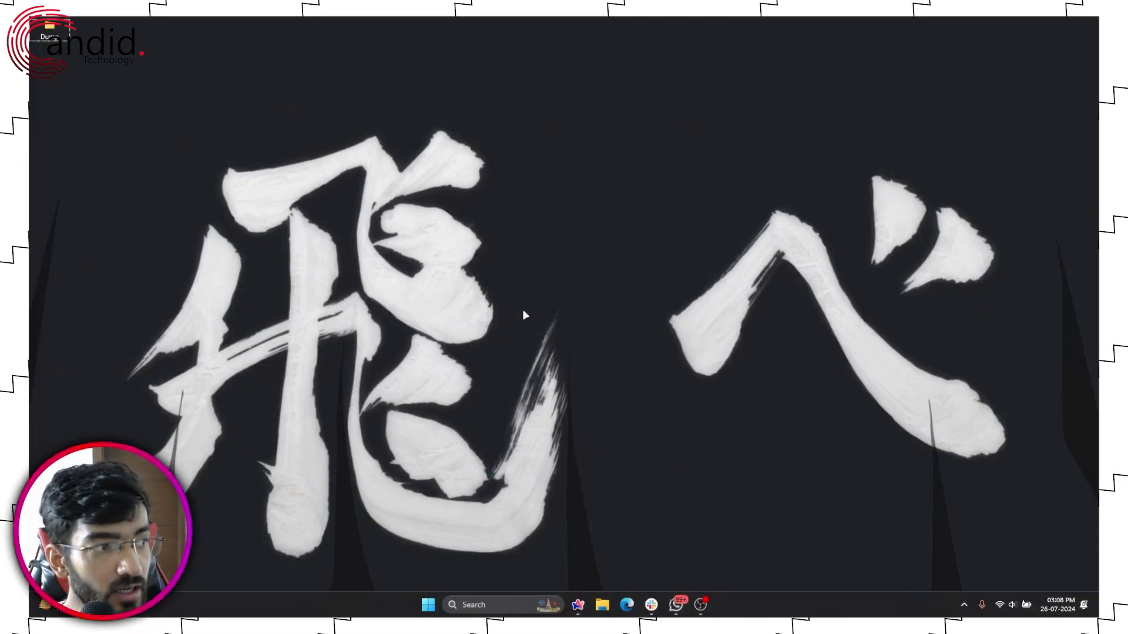
- Search Windows for "windows fire" and open the Firewall & network protection settings
key(super)
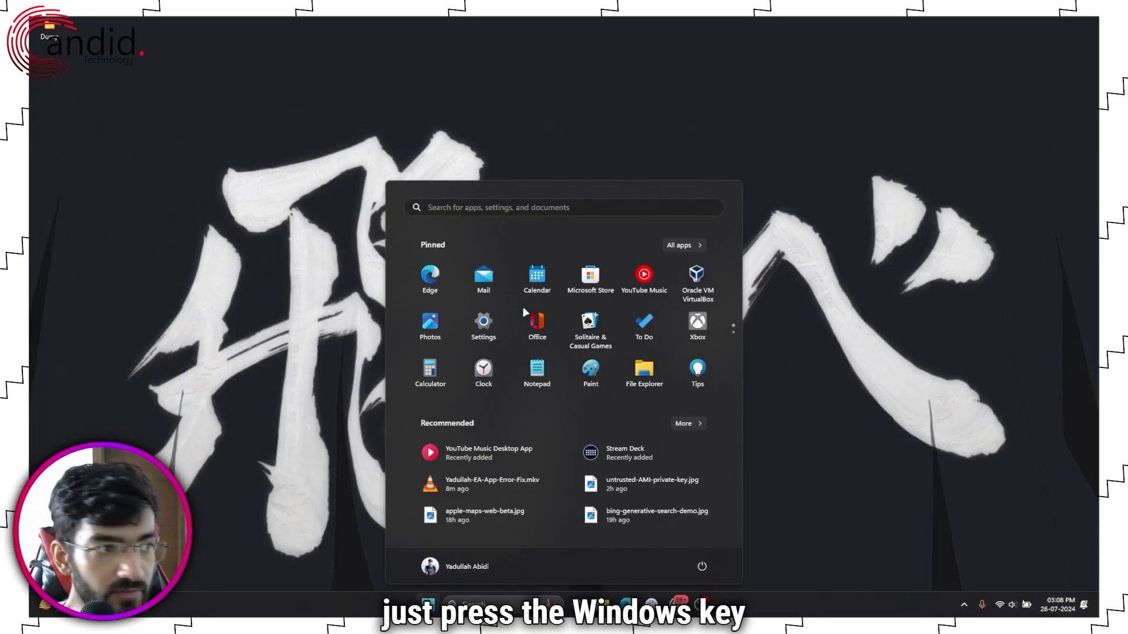
text(windows)
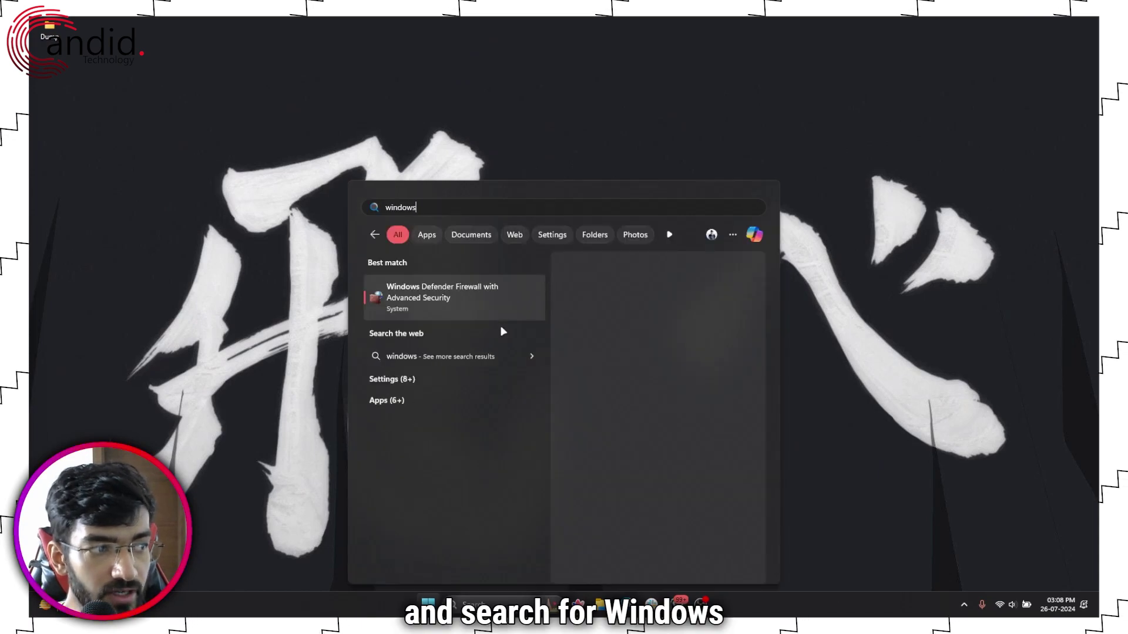
text( fire)
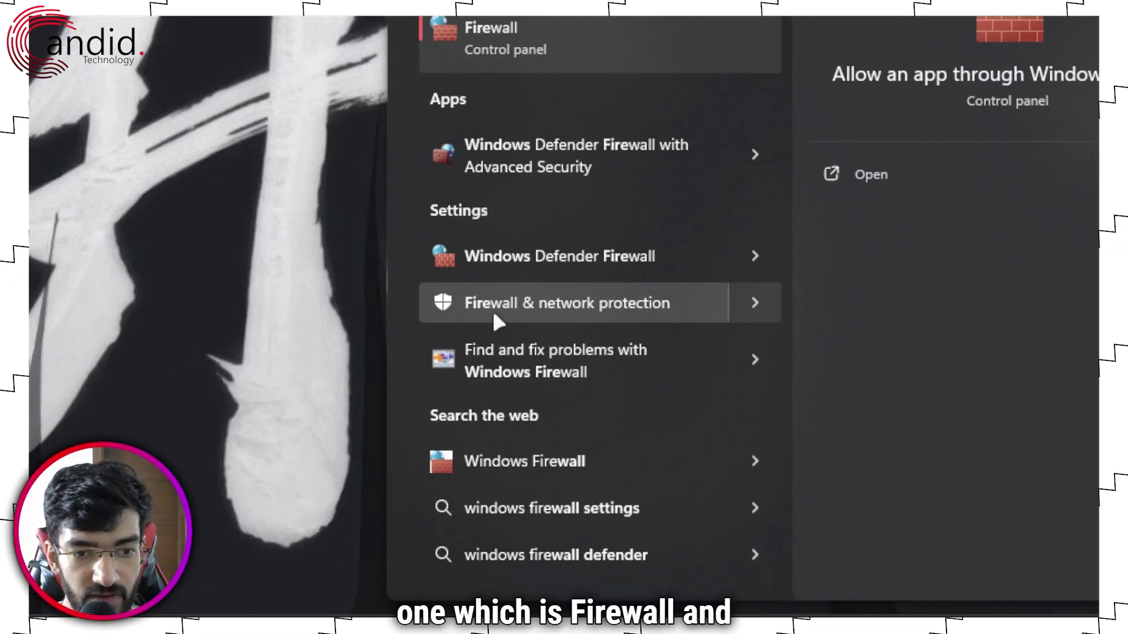
click(580, 316)
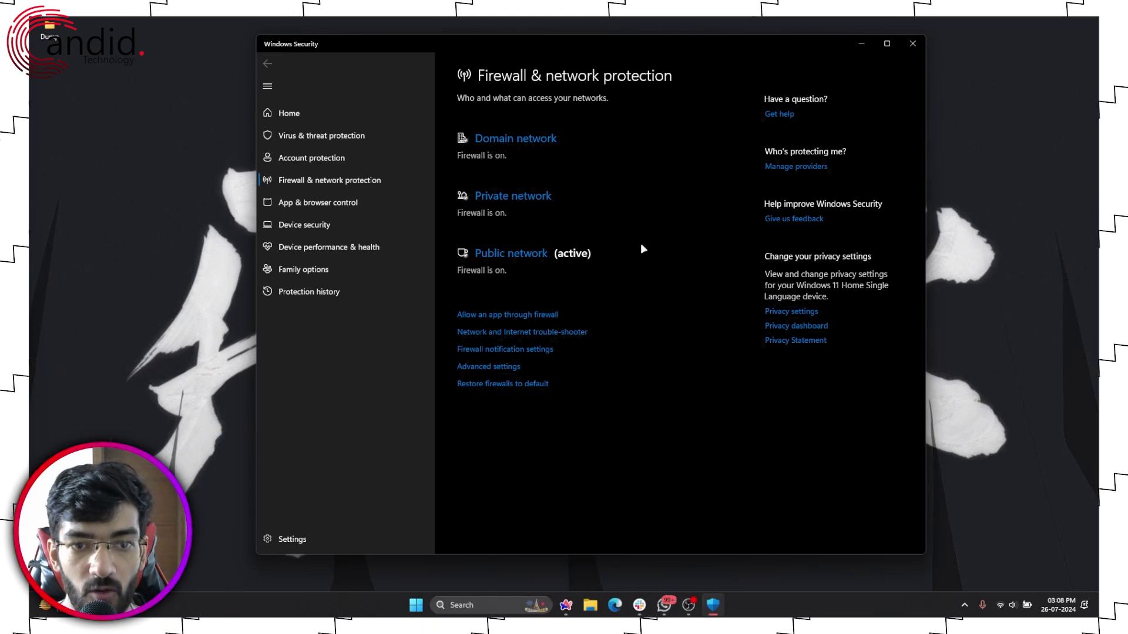
- Open the active public network's firewall settings and switch off Microsoft Defender Firewall
click(516, 257)
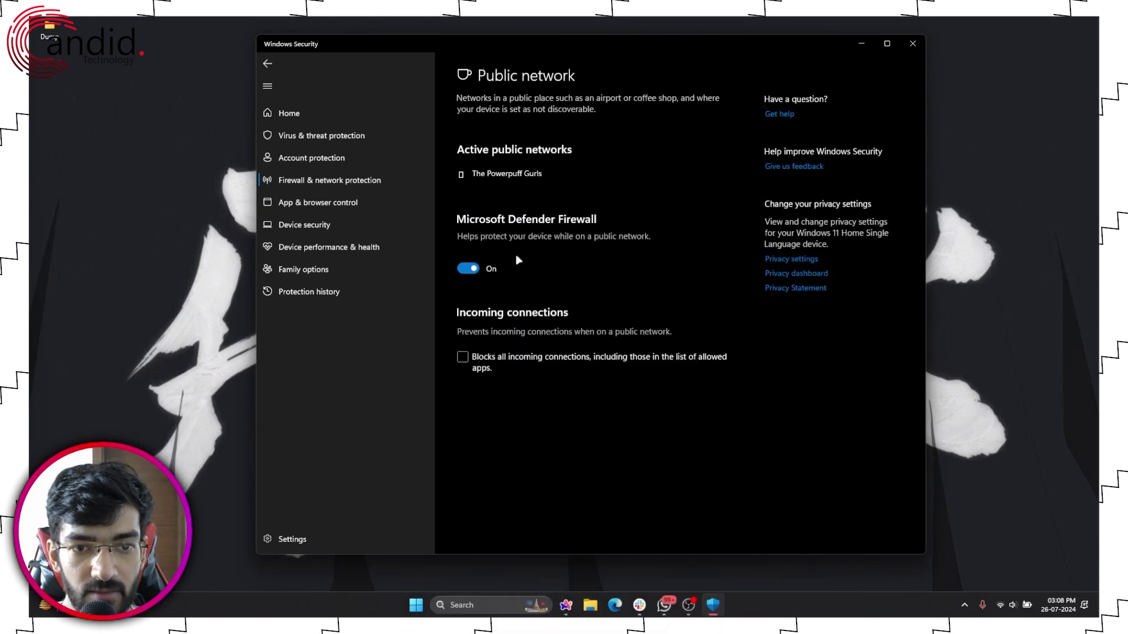
click(477, 272)
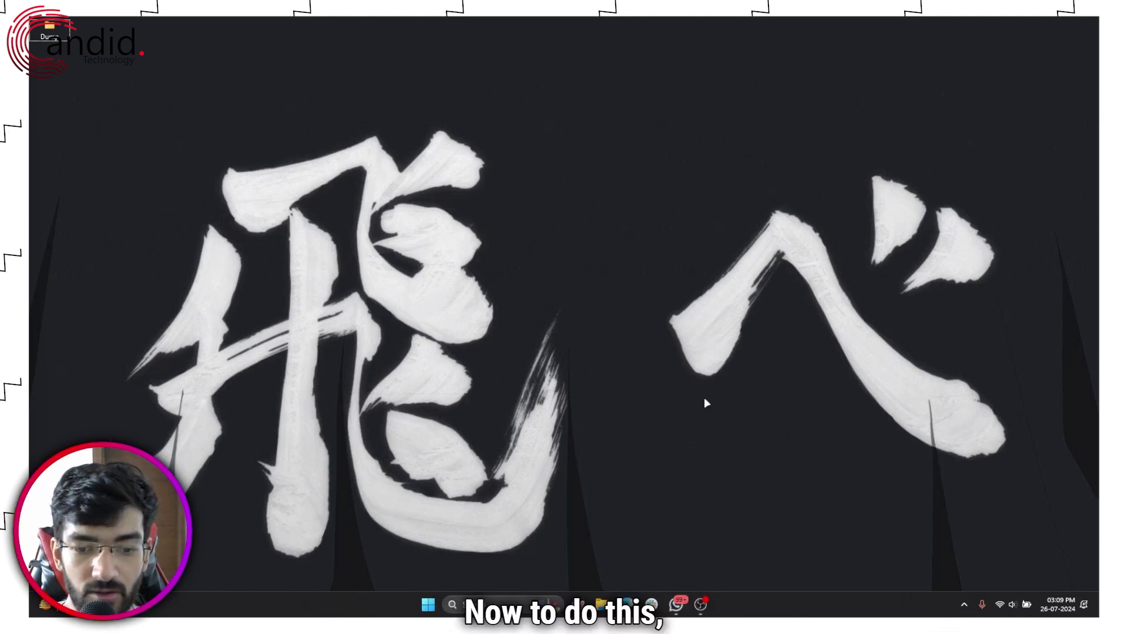
- Launch Google Chrome through a Windows search and reposition its window on the desktop
key(super)
text(chrome)
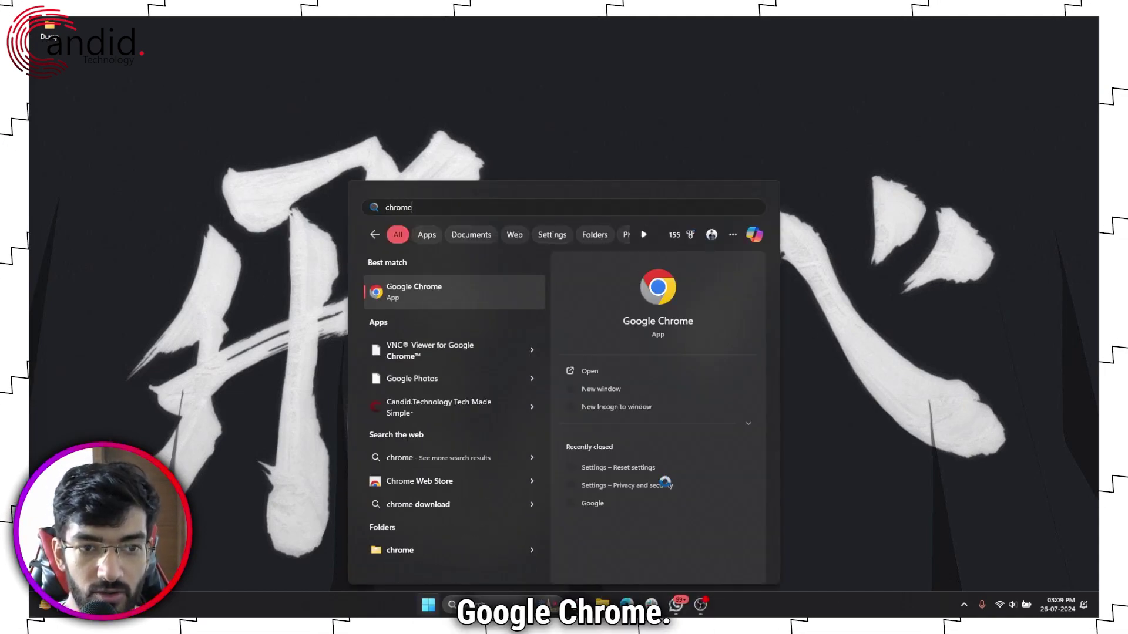
key(Return)
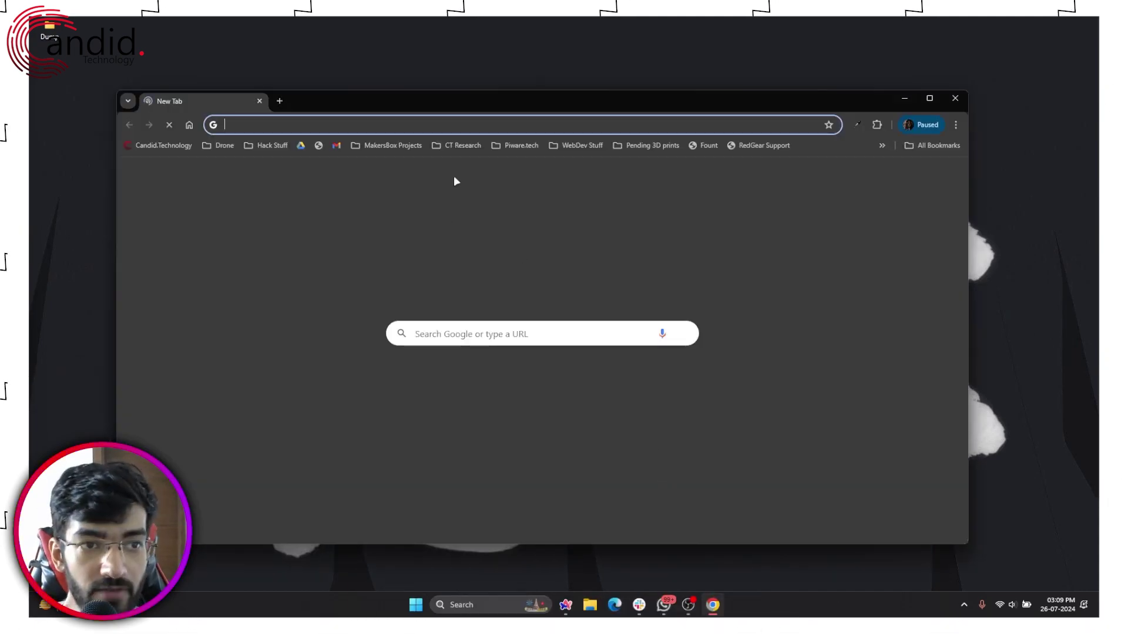
drag(453, 102, 525, 120)
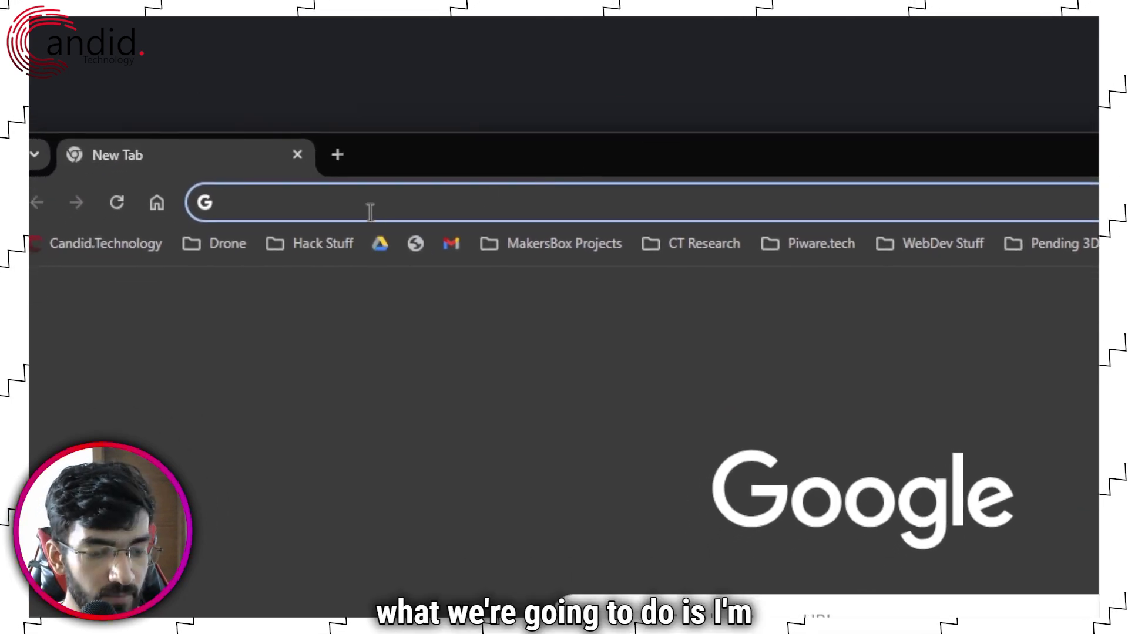
- Open chrome://net-internals/#dns in Chrome and clear the host resolver cache
text(chromeL)
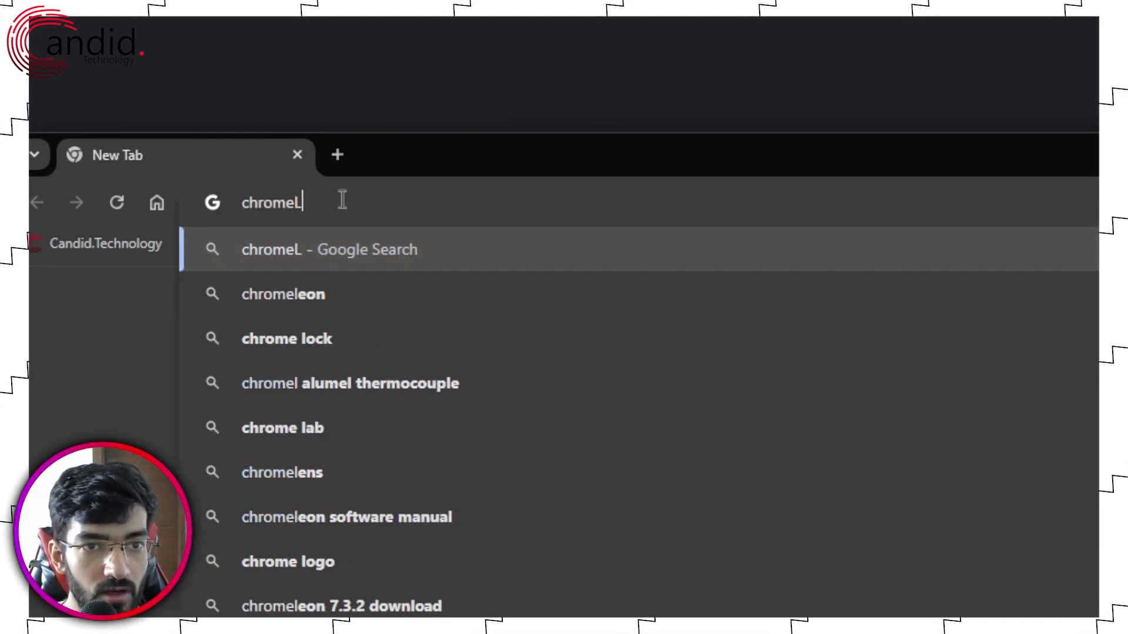
key(BackSpace)
text(://)
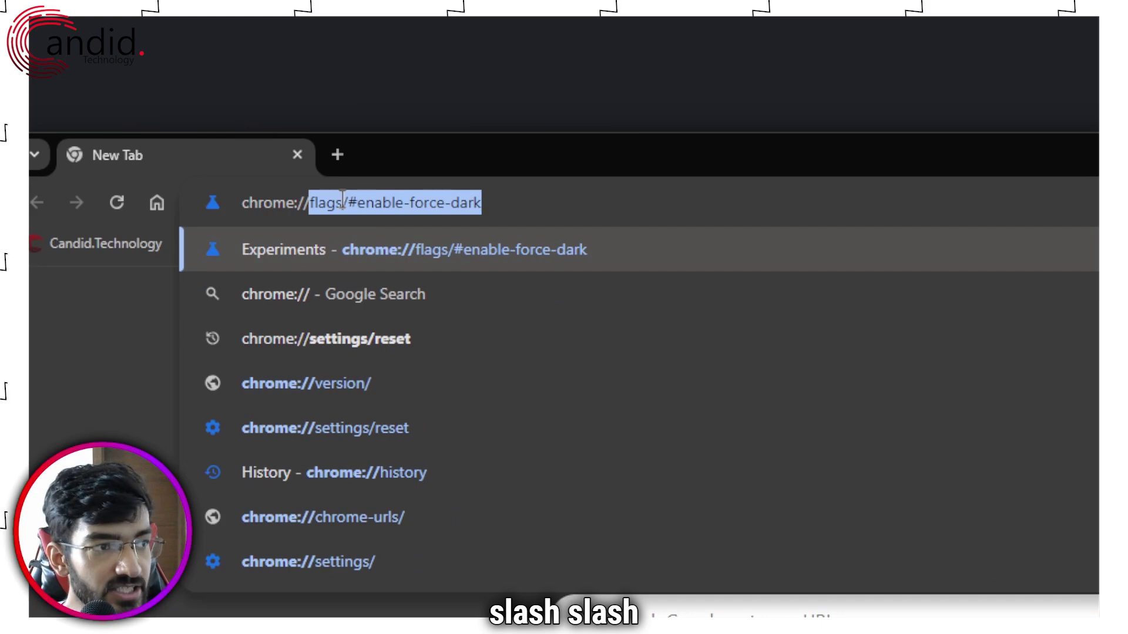
text(net-interna)
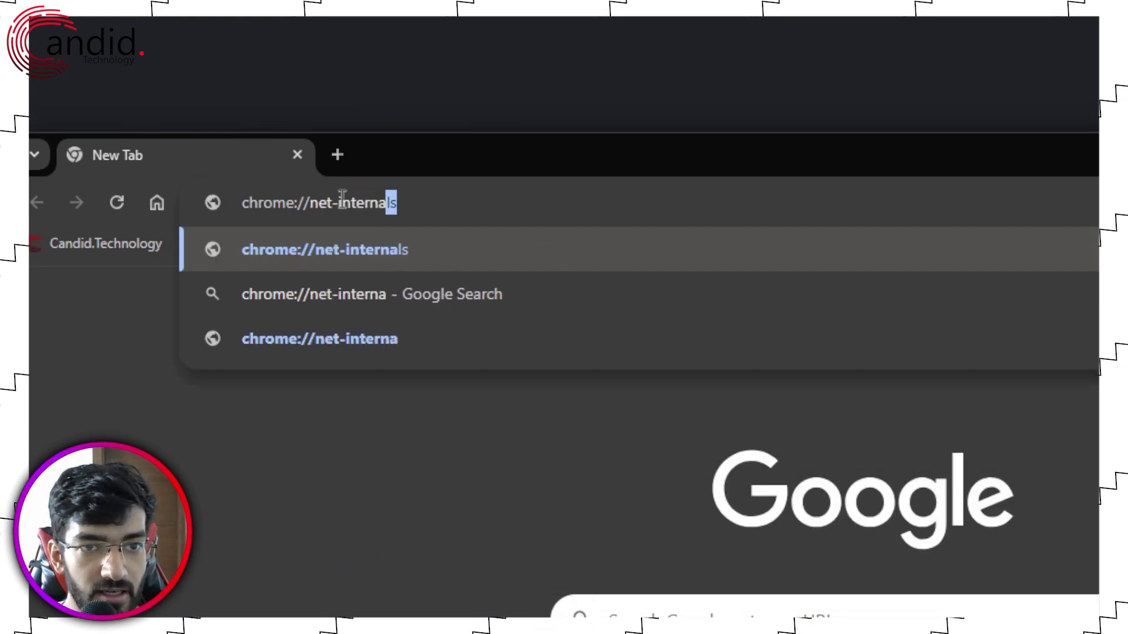
text(ls/#dns)
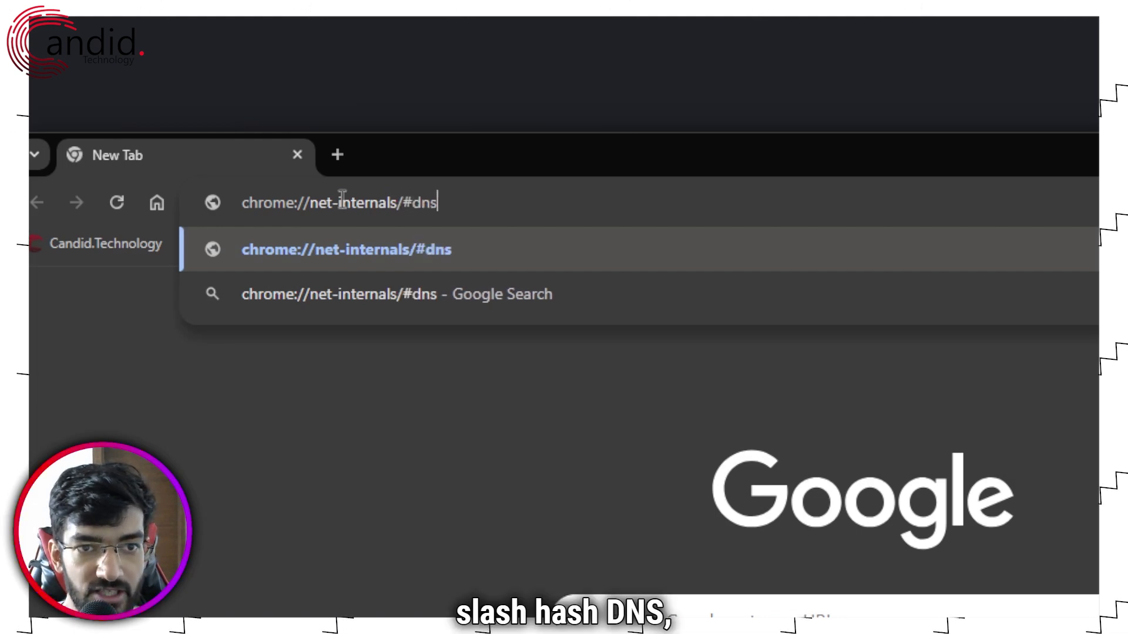
key(Return)
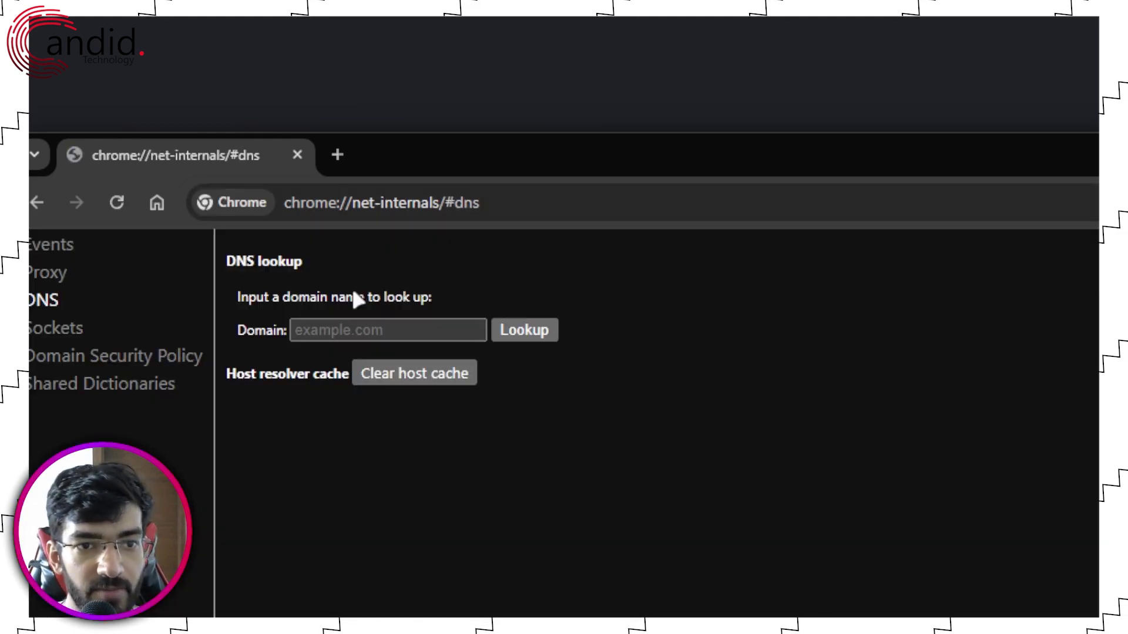
click(402, 328)
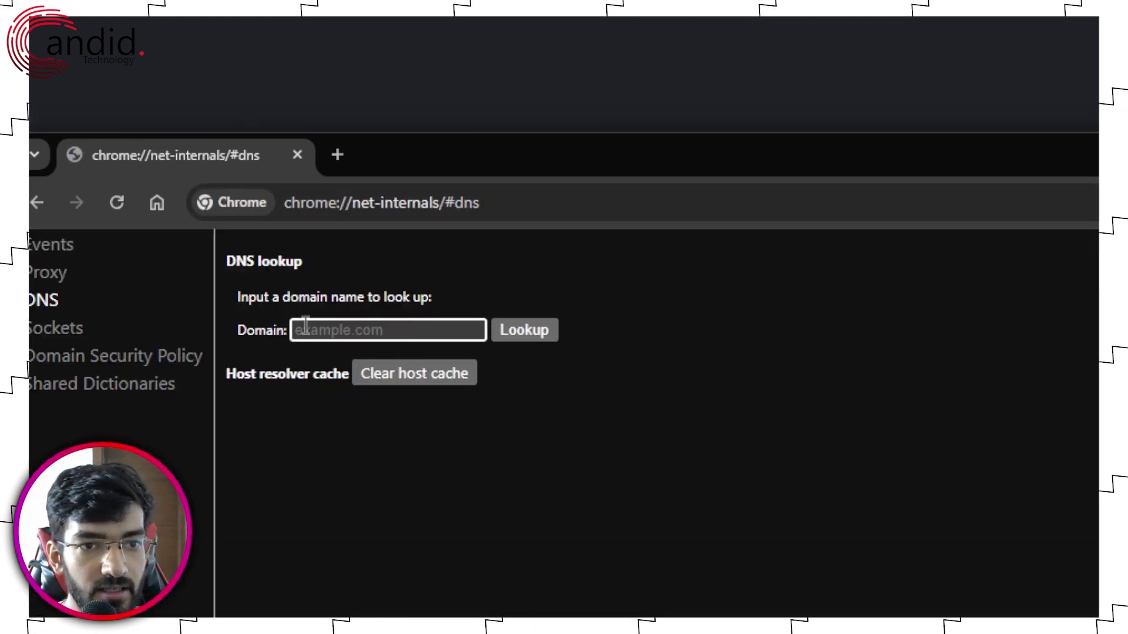
click(289, 350)
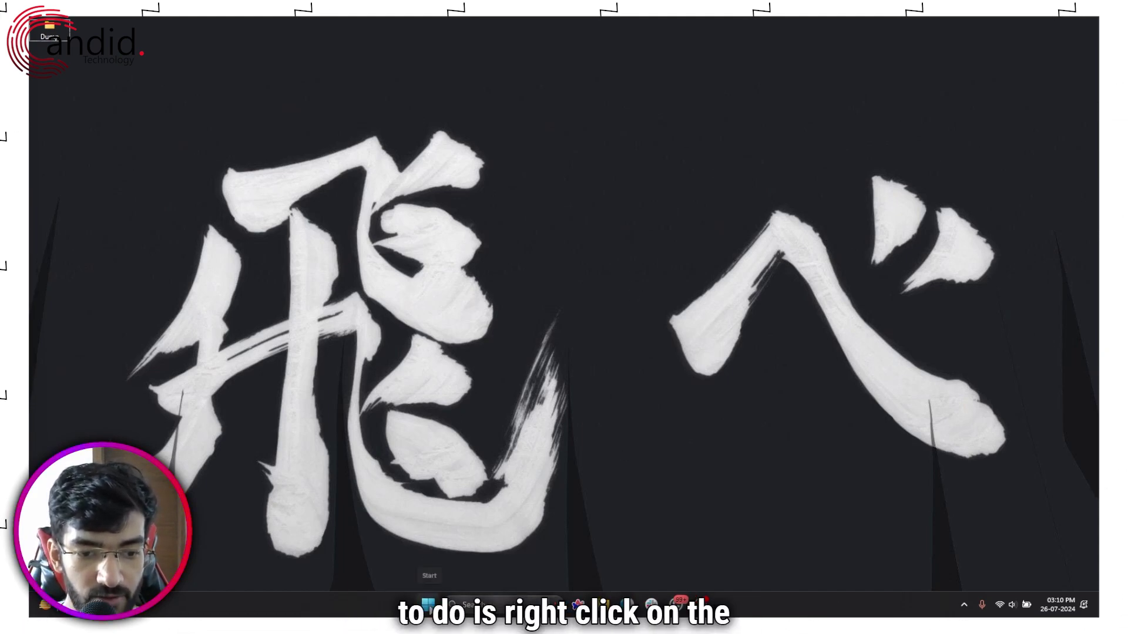
- Open Device Manager and collapse the Human Interface Devices category
right_click(428, 603)
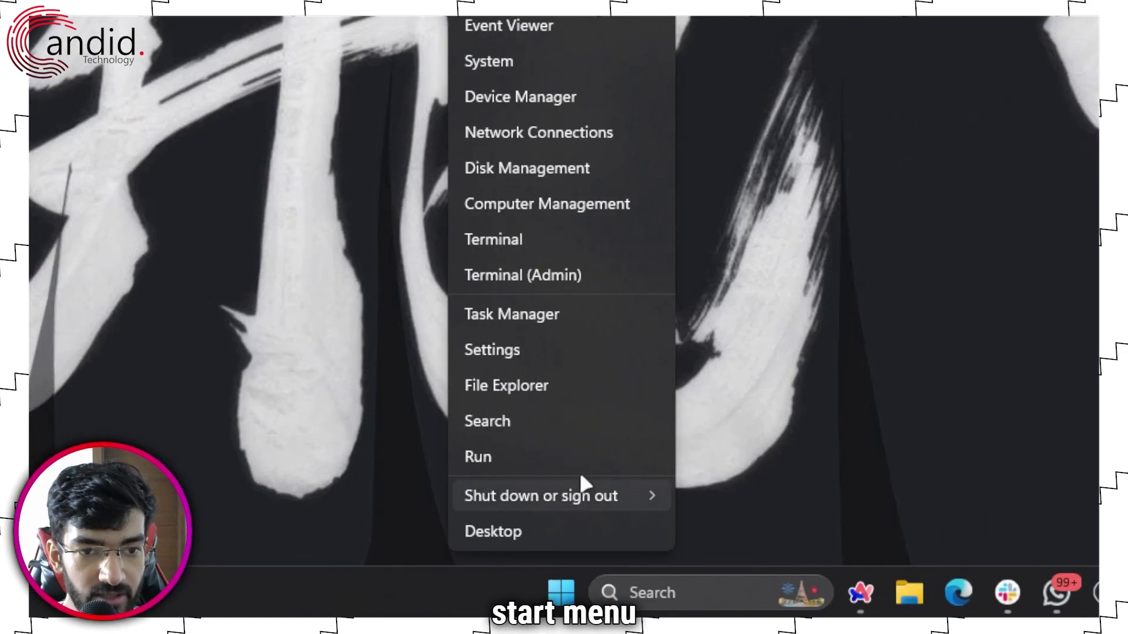
click(573, 97)
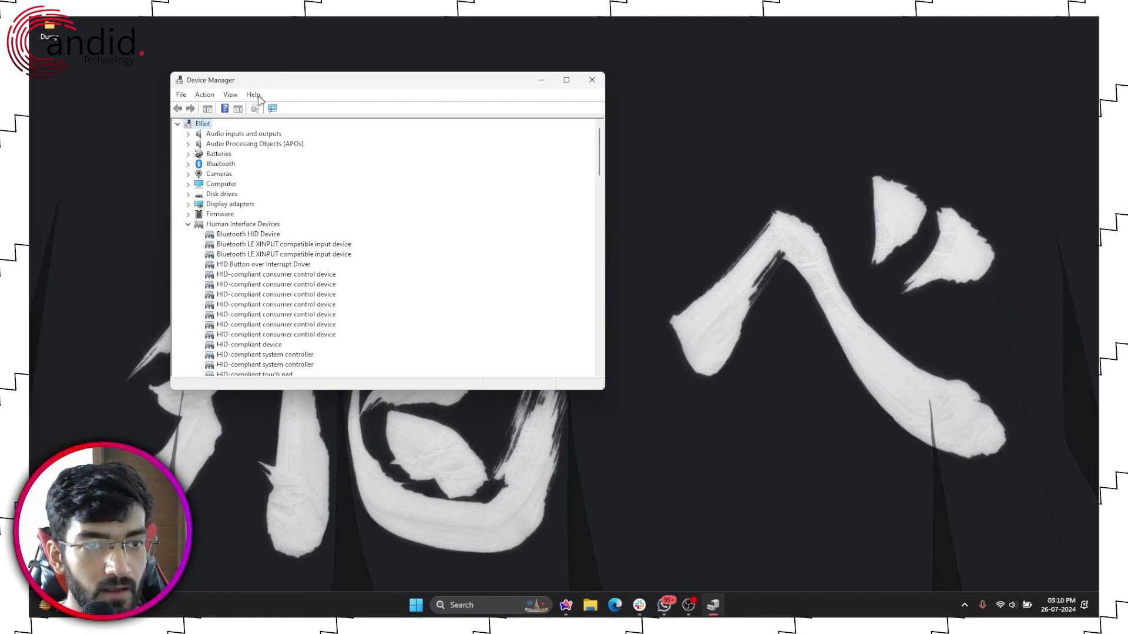
click(188, 184)
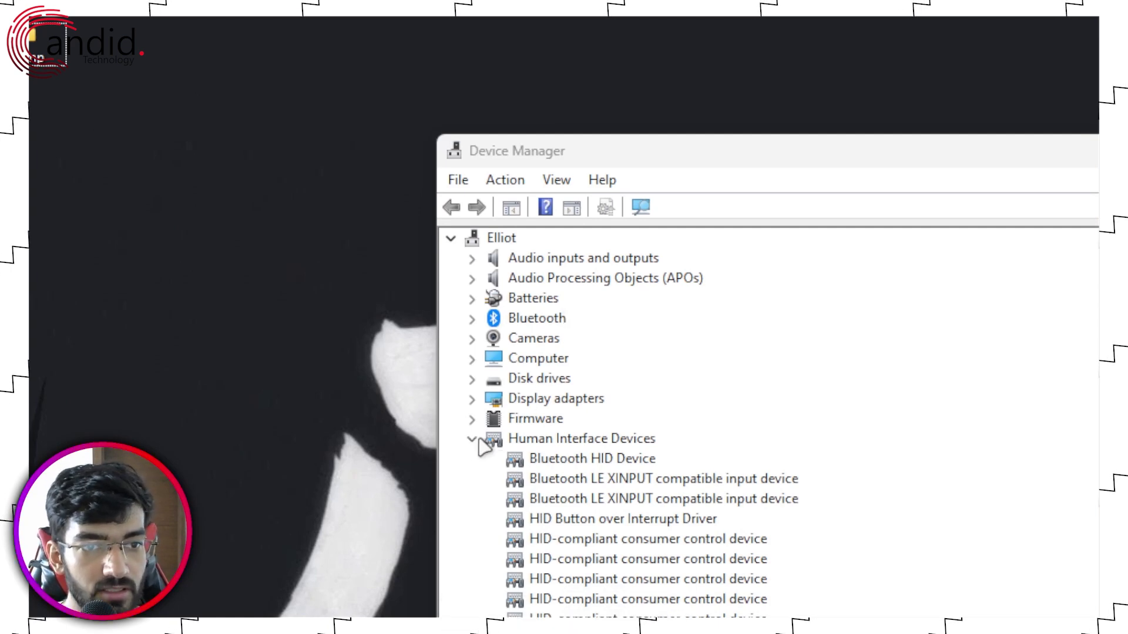
click(472, 441)
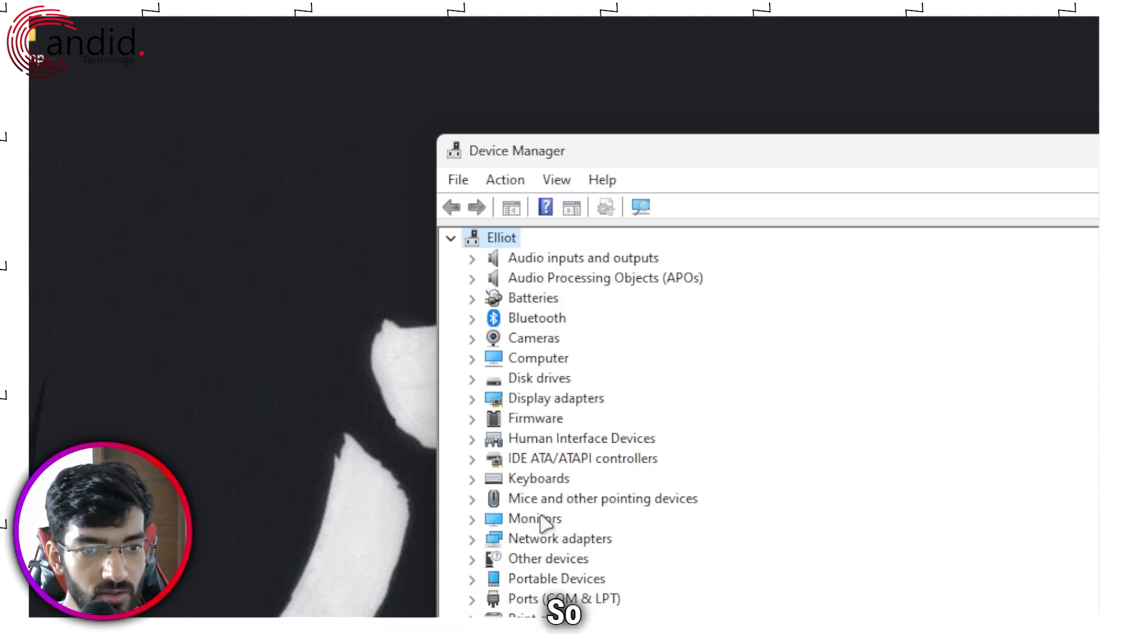
- Expand the Network adapters category and start a driver update for the Intel(R) Wireless-AC 9560 160MHz adapter
click(549, 539)
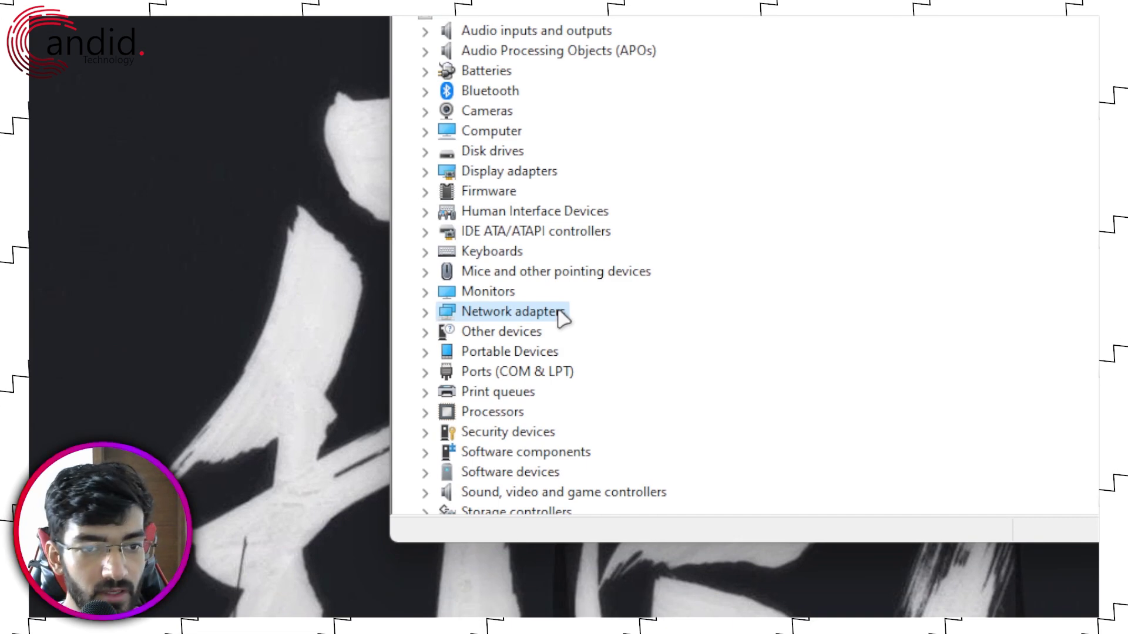
double_click(605, 539)
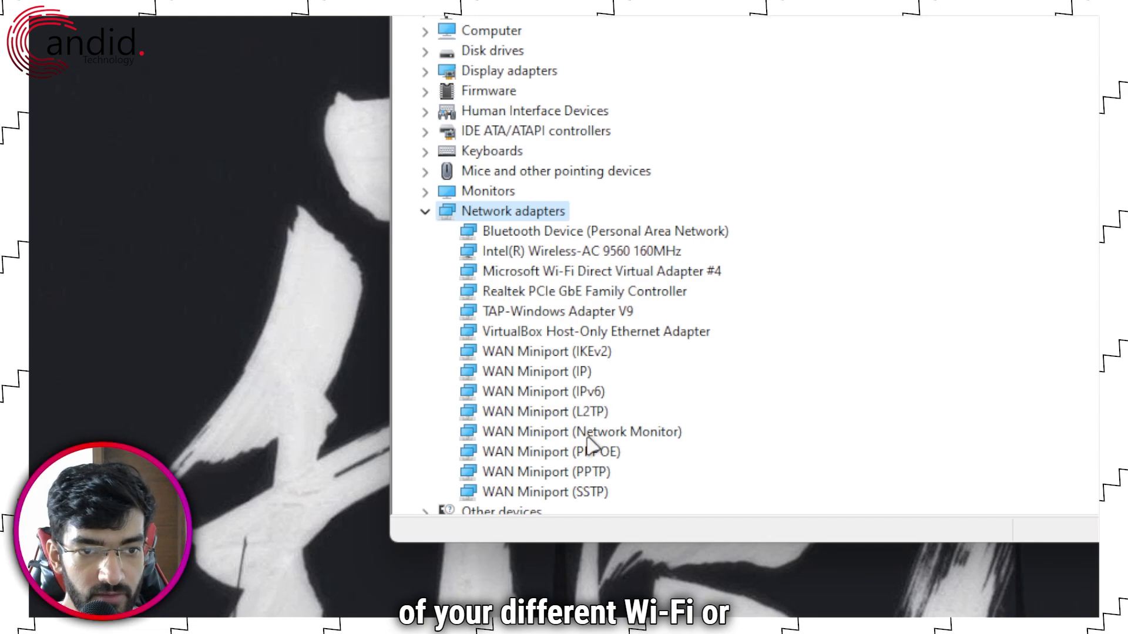
click(597, 253)
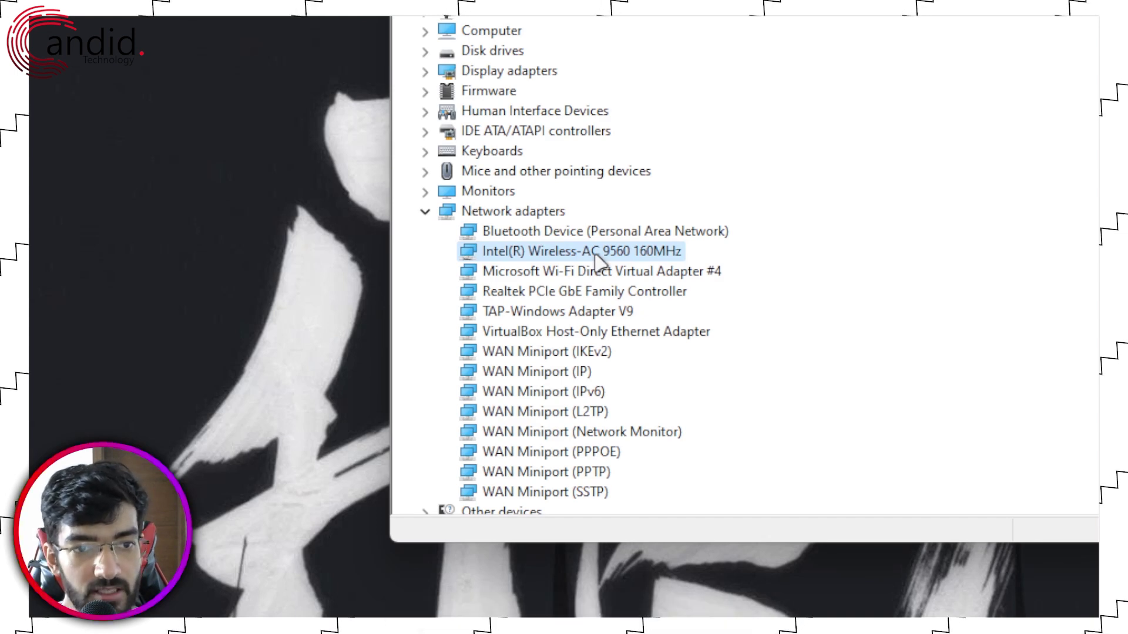
right_click(599, 262)
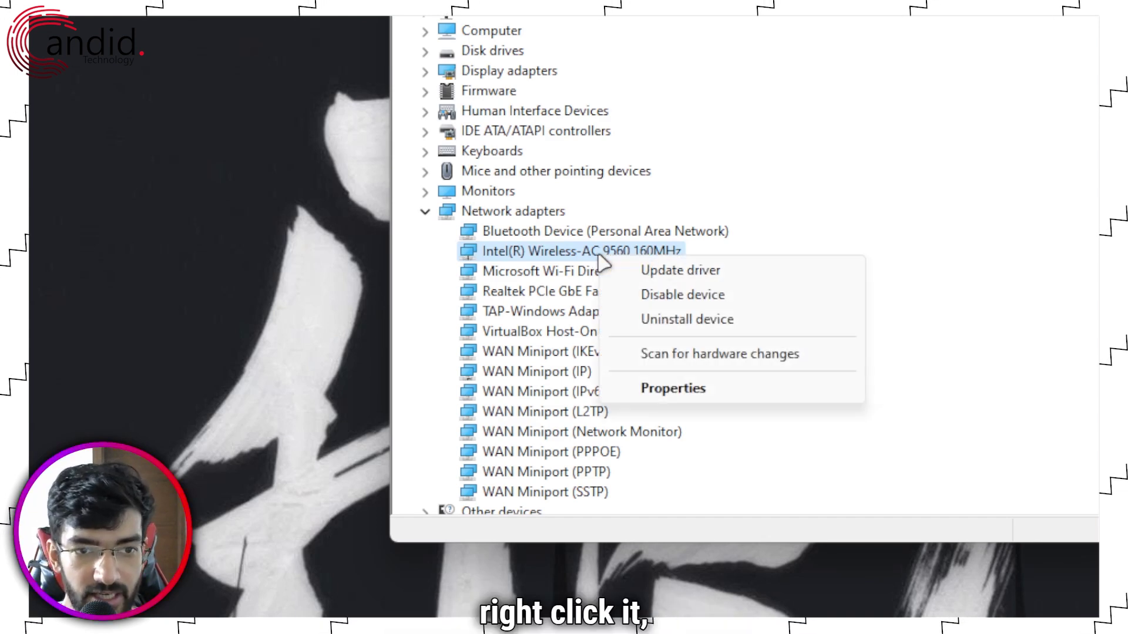
click(711, 269)
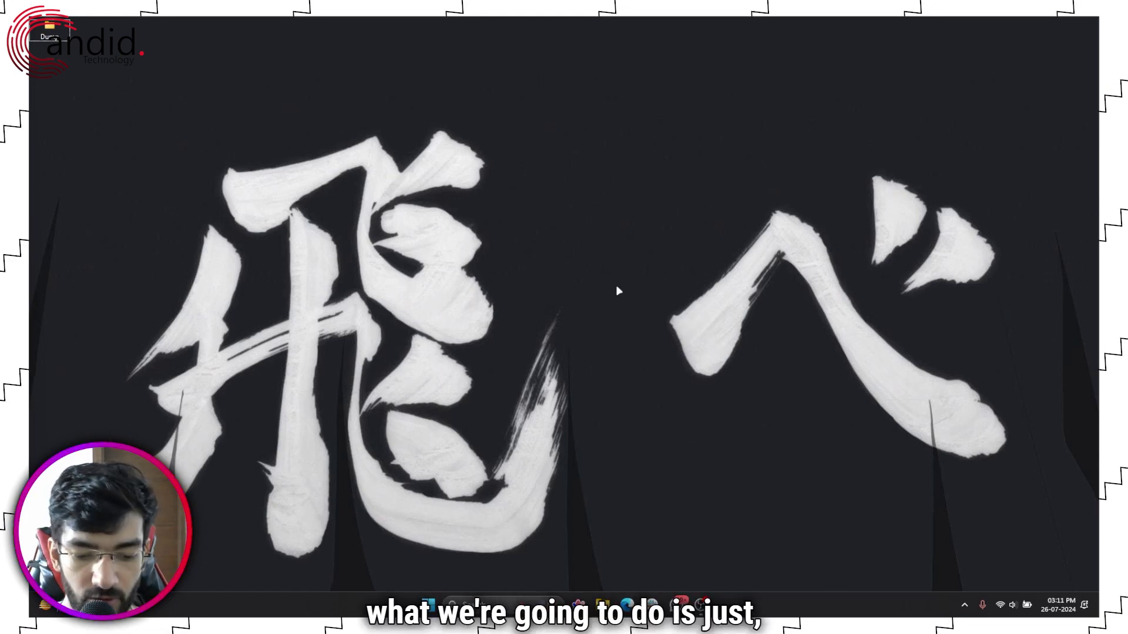
- Open Control Panel and go through Network and Sharing Center to the adapter settings
key(super)
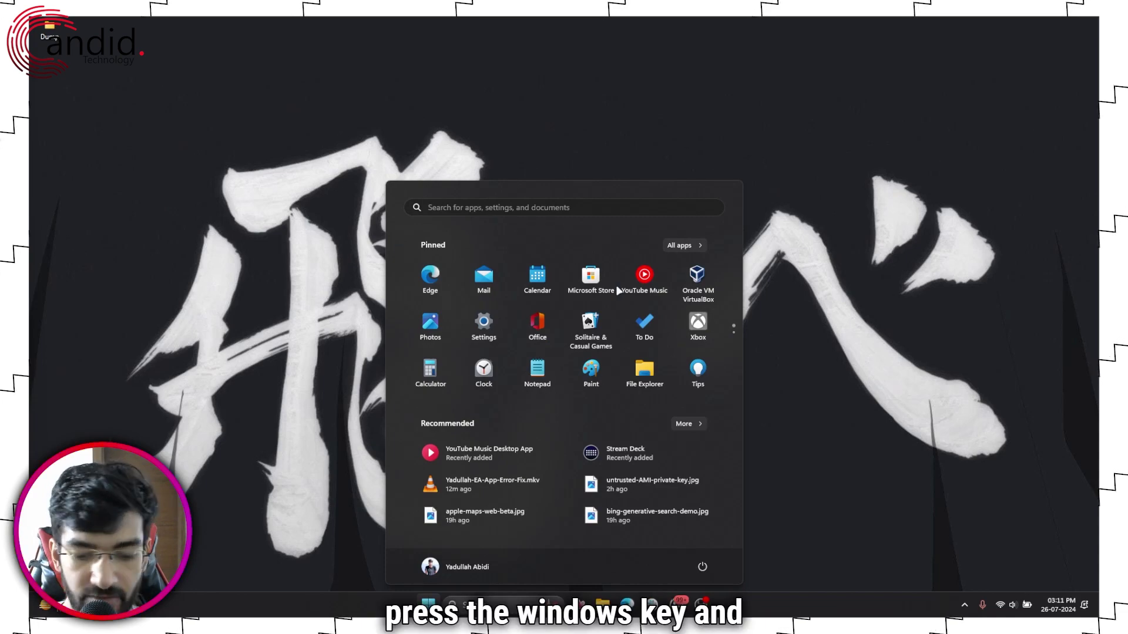
text(control p)
key(Return)
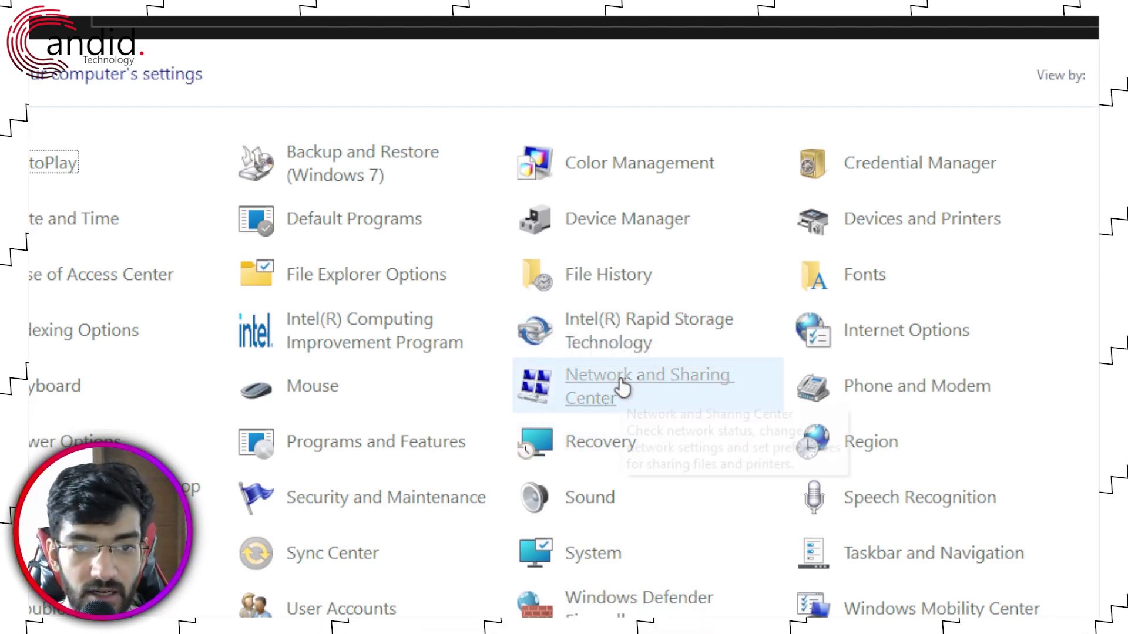
click(621, 387)
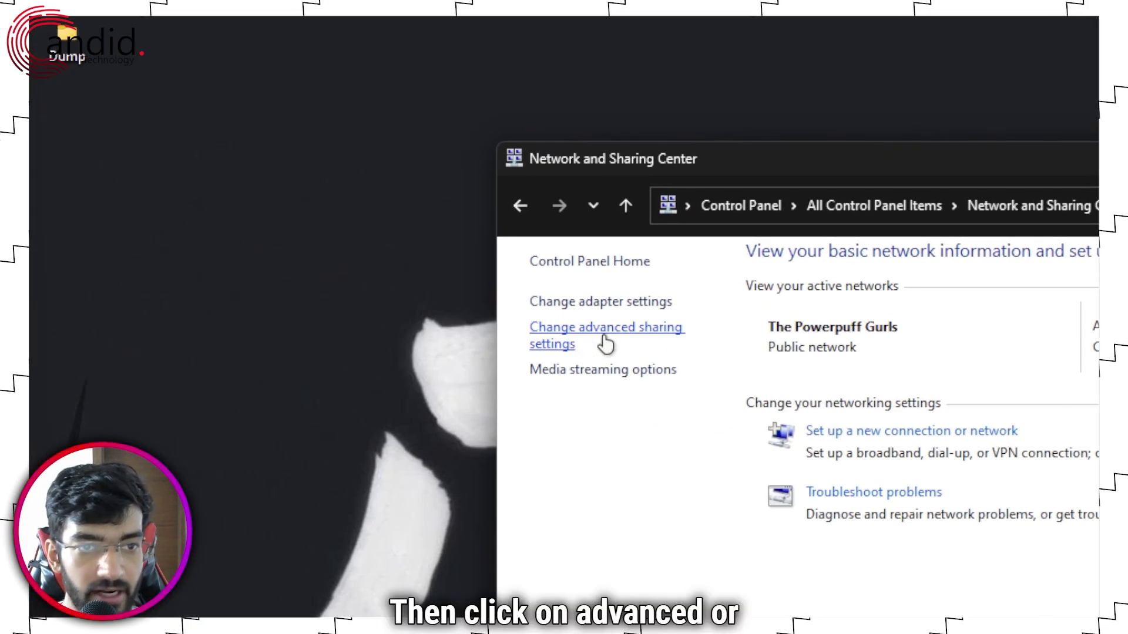
click(608, 303)
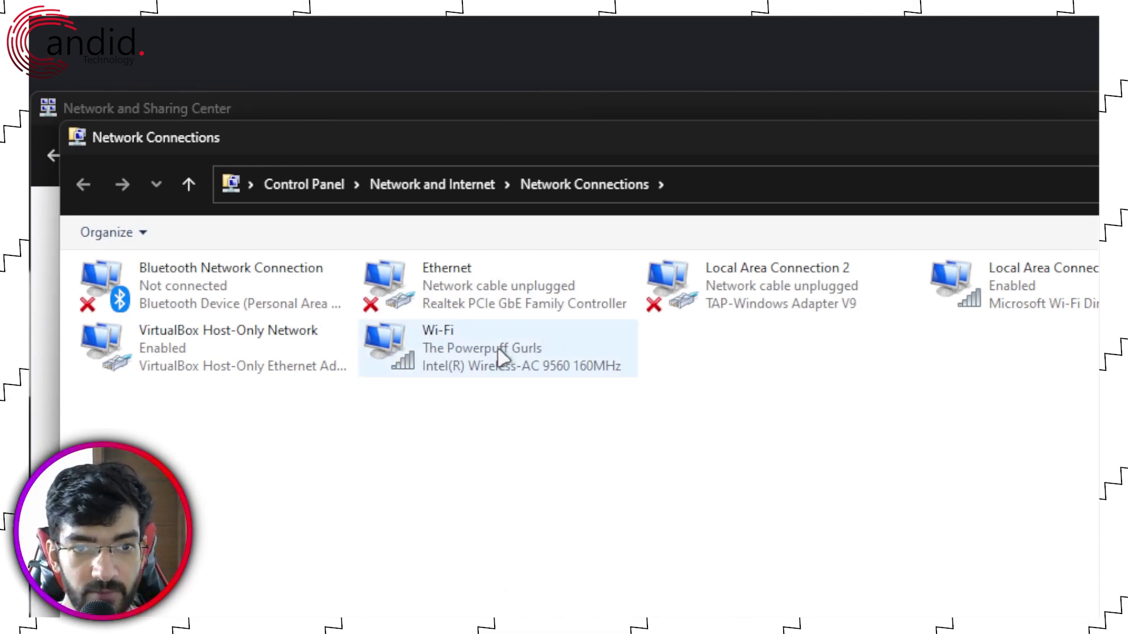
- Open the Wi-Fi adapter's properties, select Internet Protocol Version 6 (TCP/IPv6) in the connection items and accept the dialog
right_click(454, 362)
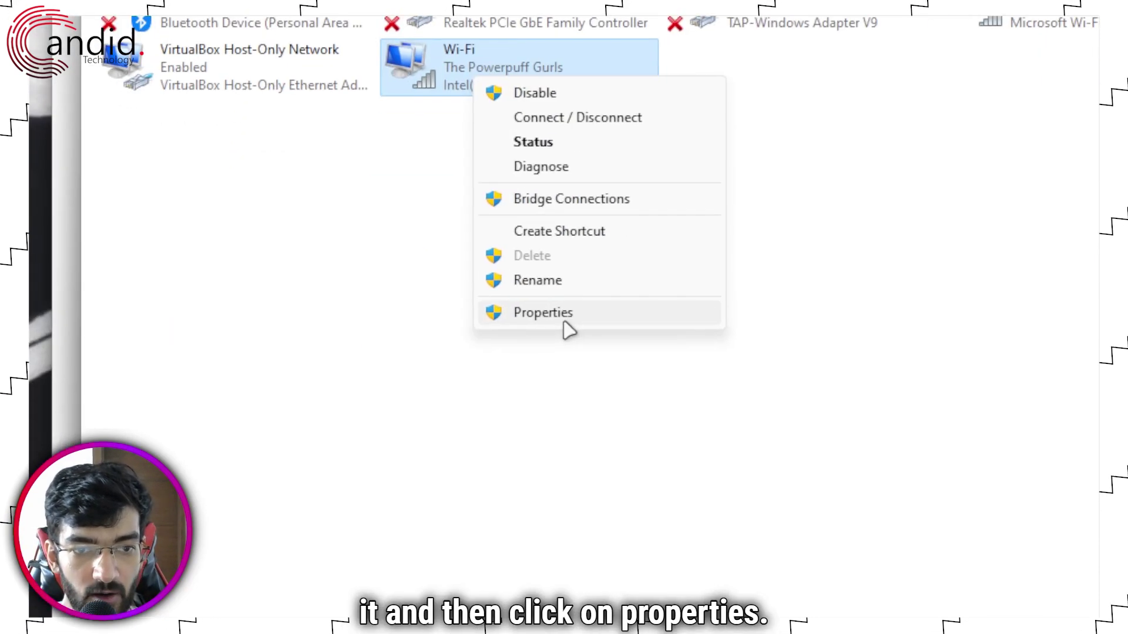
click(548, 595)
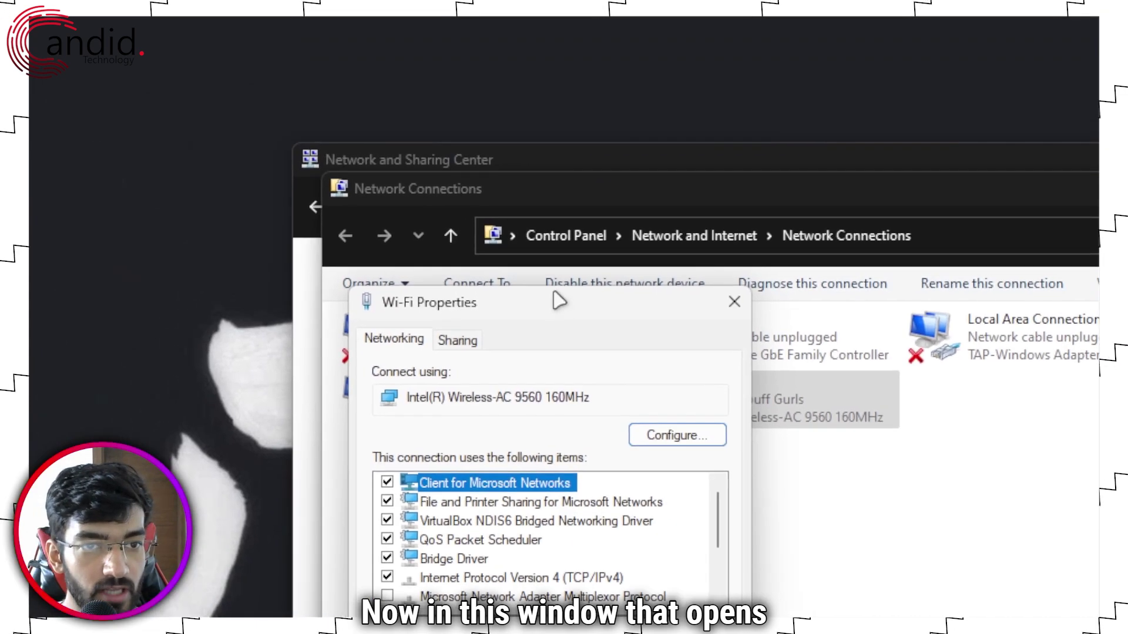
drag(312, 0, 412, 0)
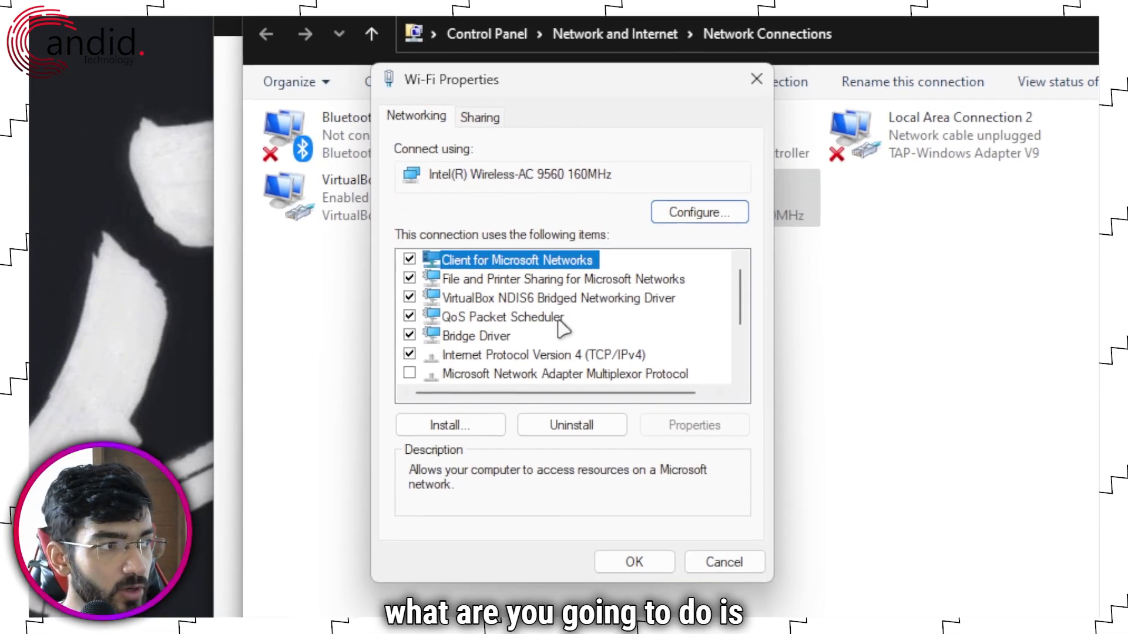
scroll(578, 340, down, 1)
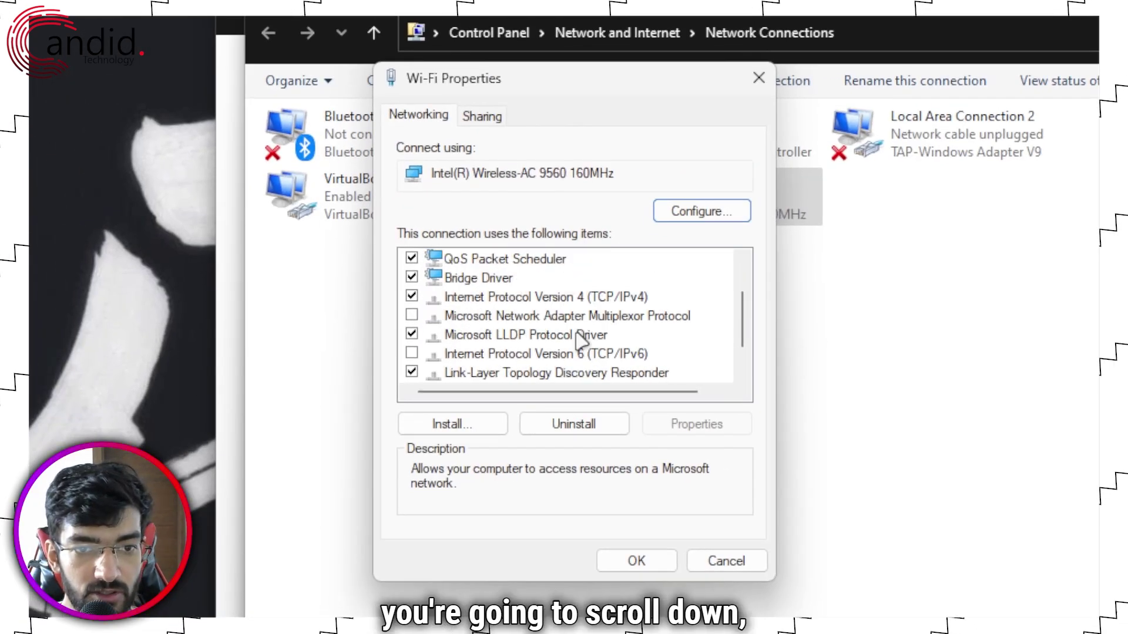
click(519, 355)
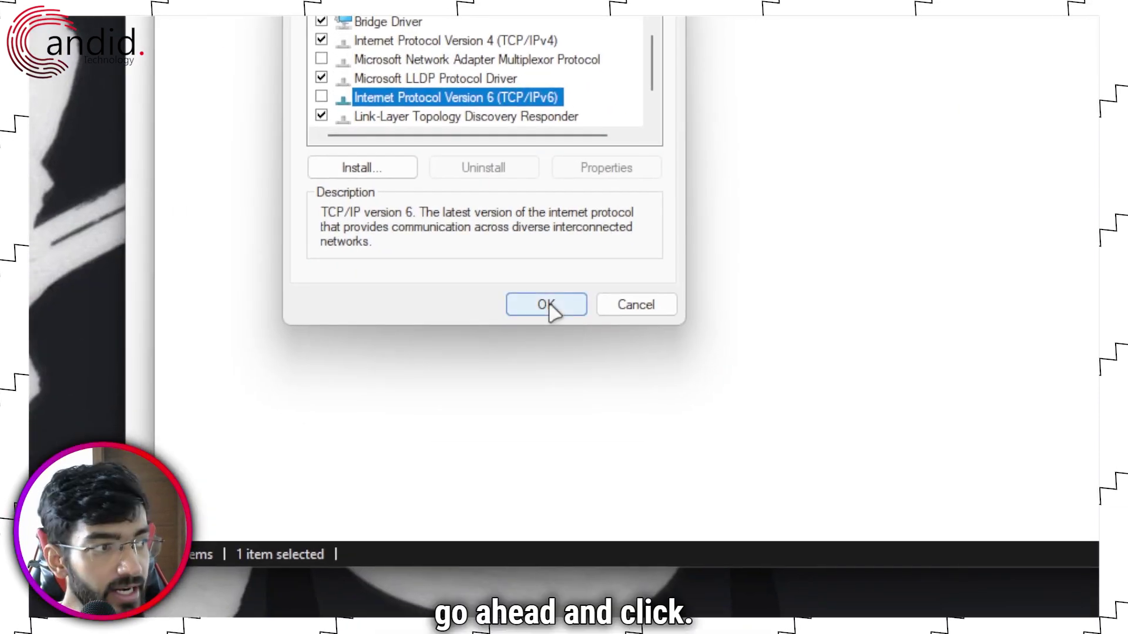
click(634, 561)
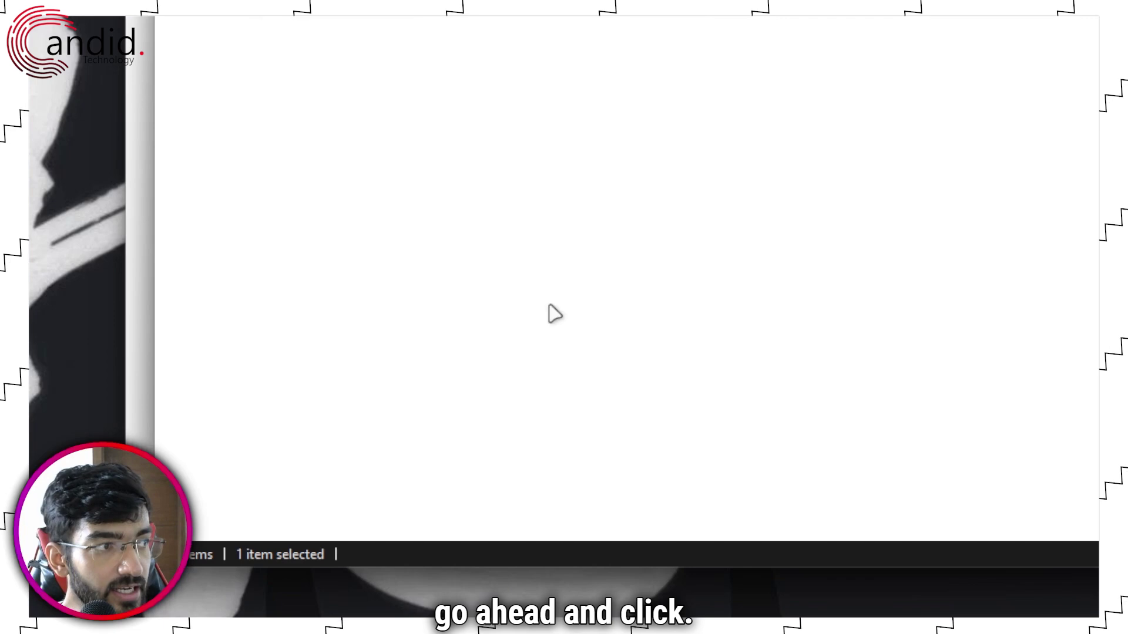
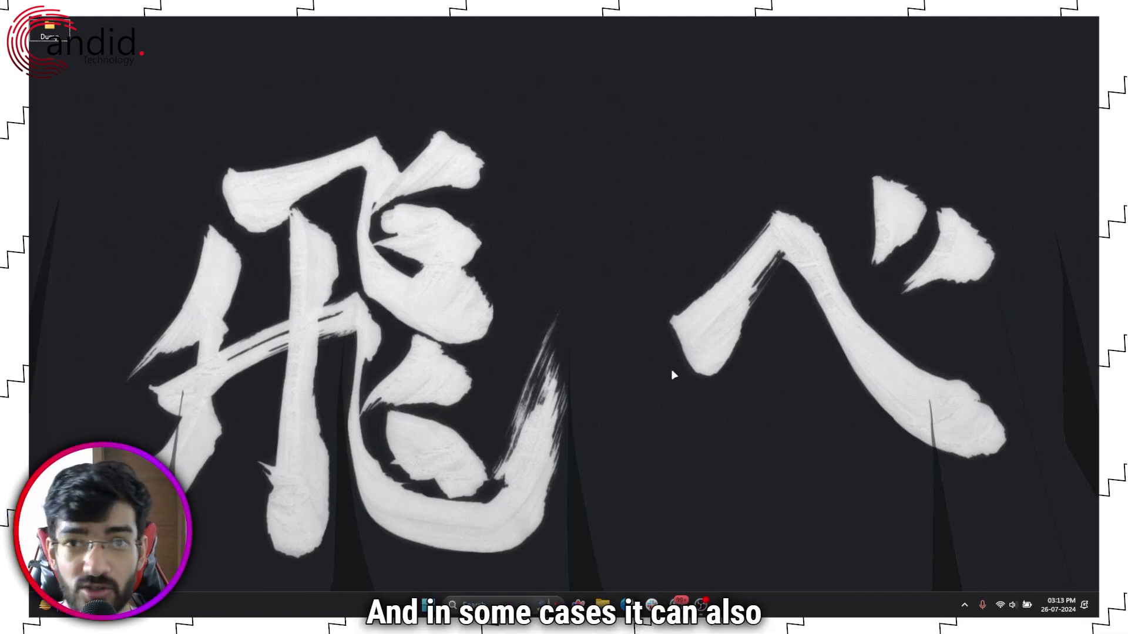
- Reopen Control Panel and bring up the adapter settings from Network and Sharing Center
key(super)
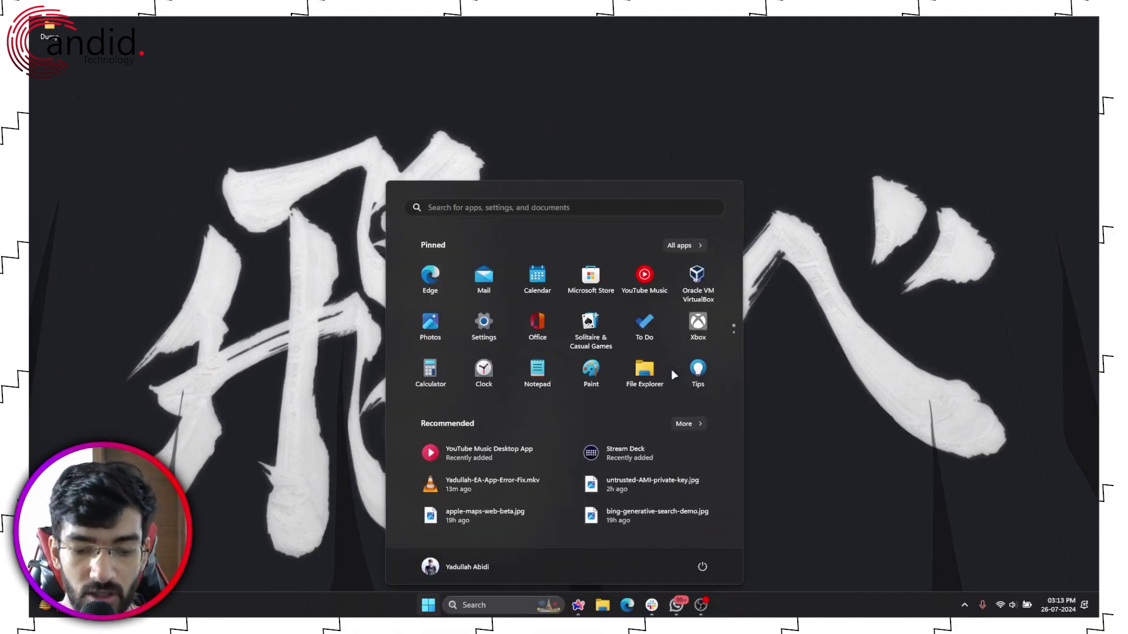
text(control)
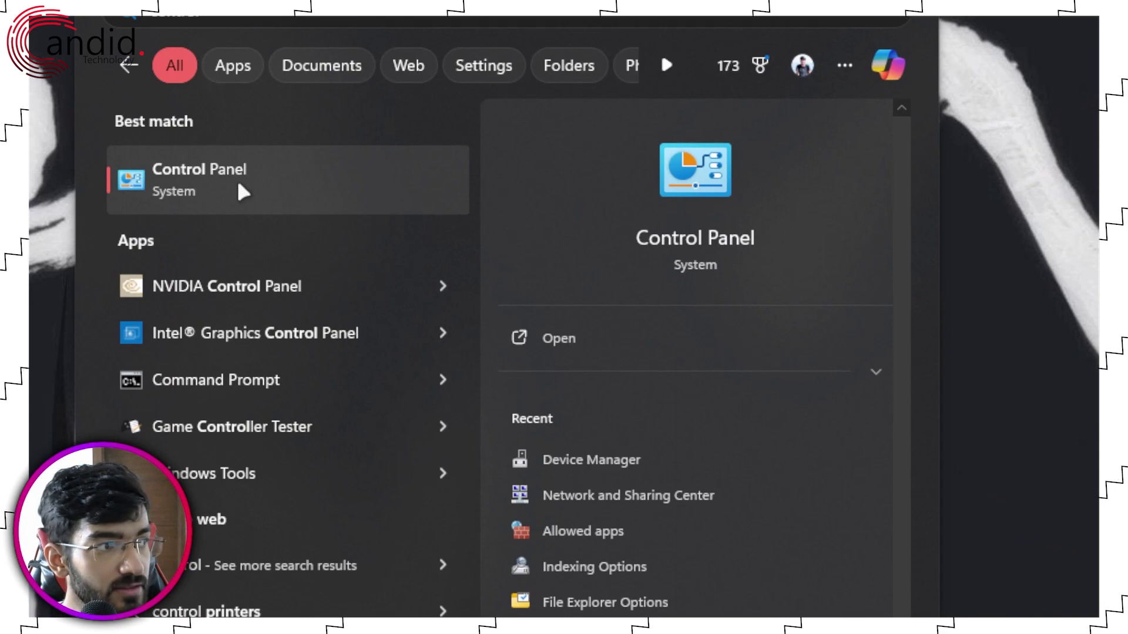
click(238, 184)
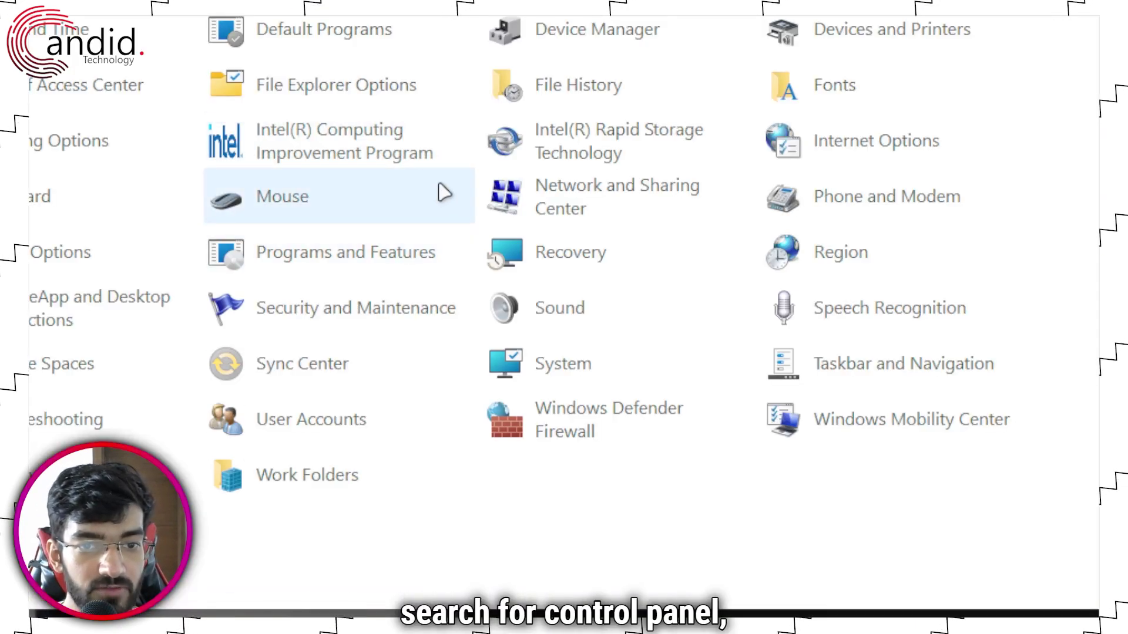
click(591, 194)
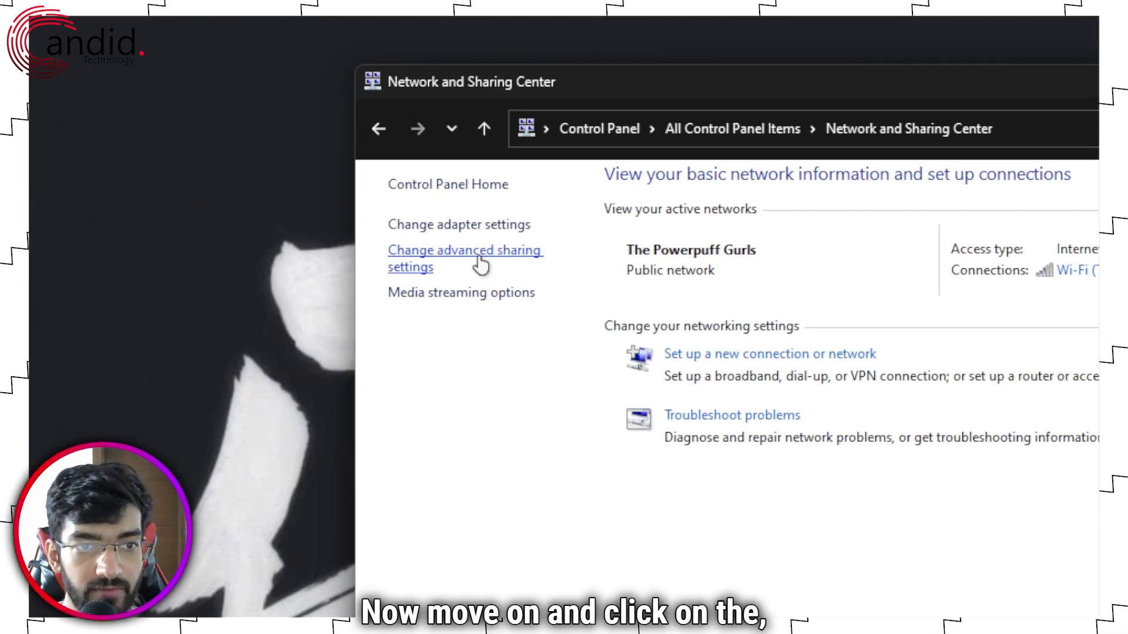
click(486, 227)
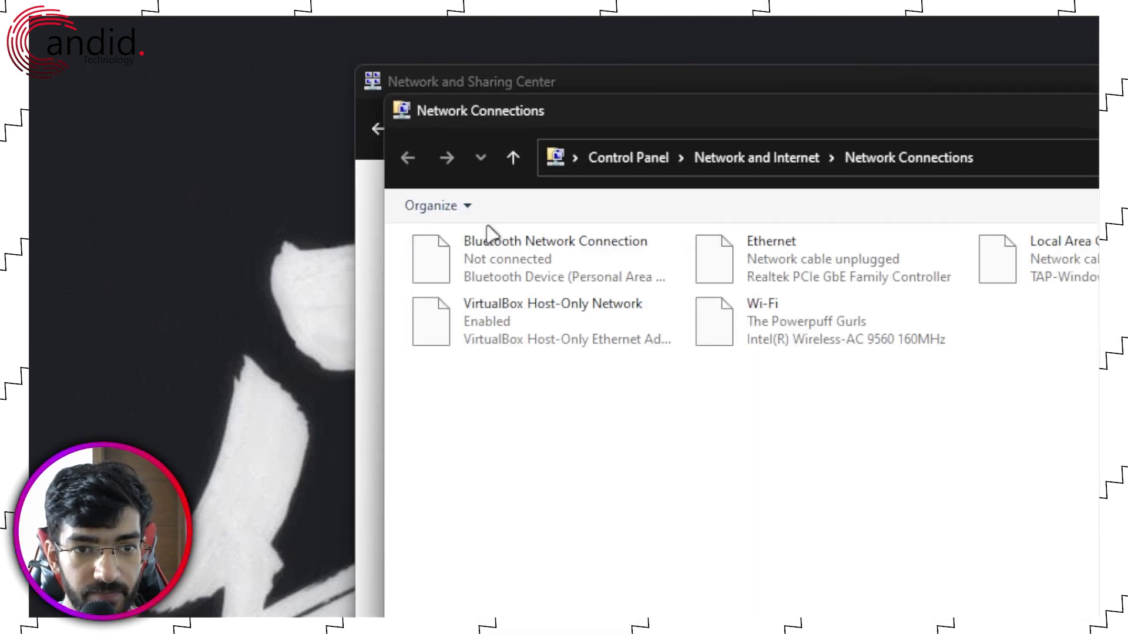
- Open the Wi-Fi adapter's properties and bring up the Internet Protocol Version 4 (TCP/IPv4) properties
click(830, 336)
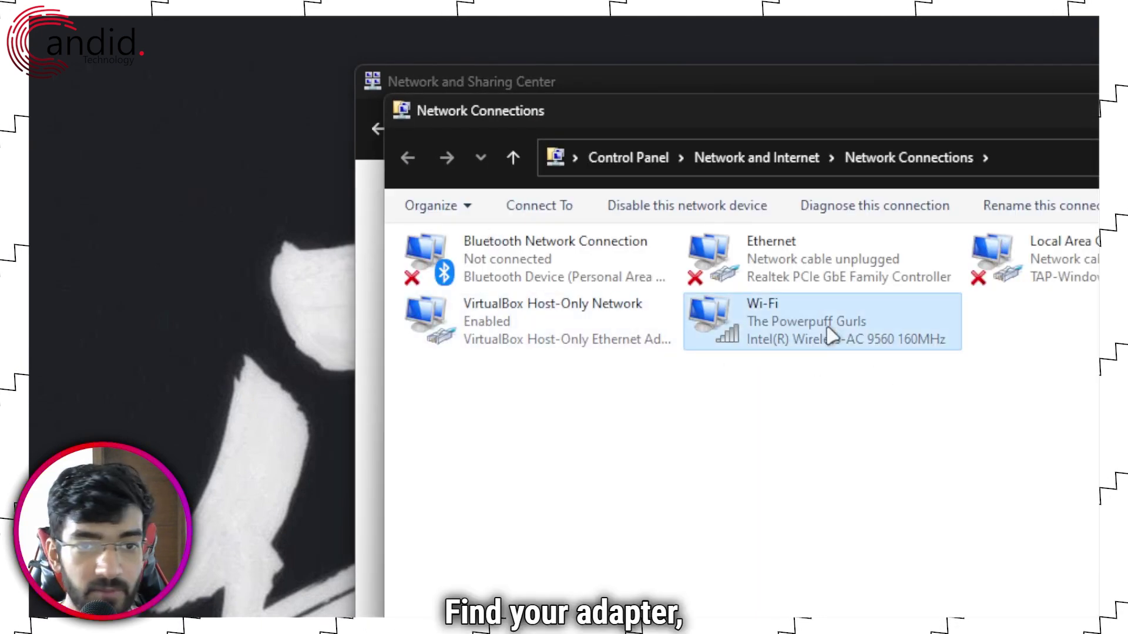
right_click(830, 336)
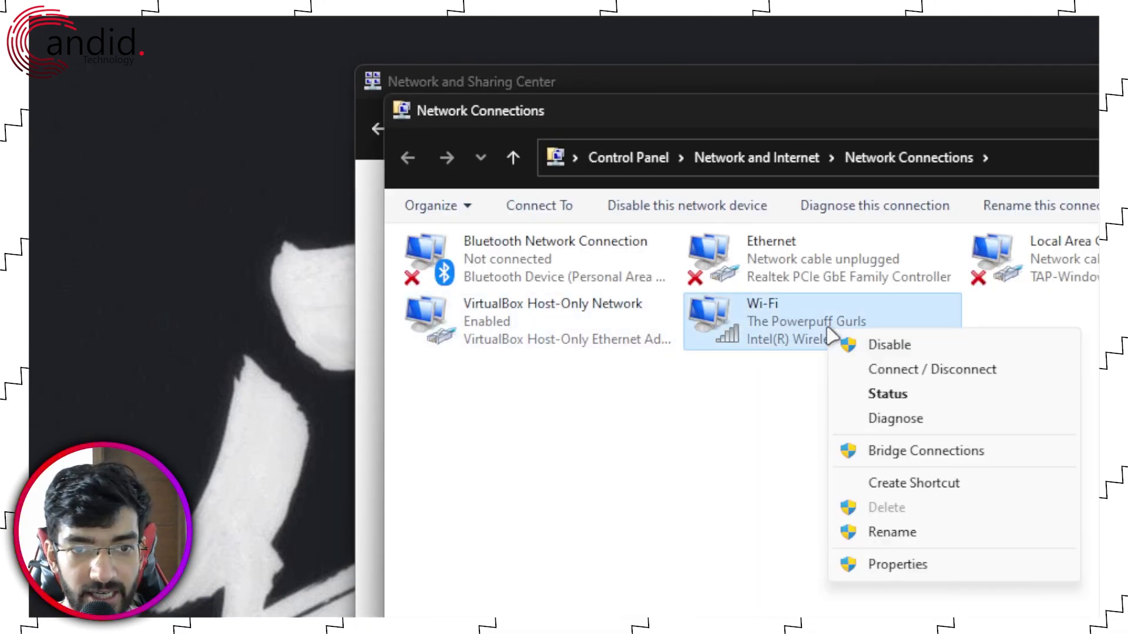
click(912, 567)
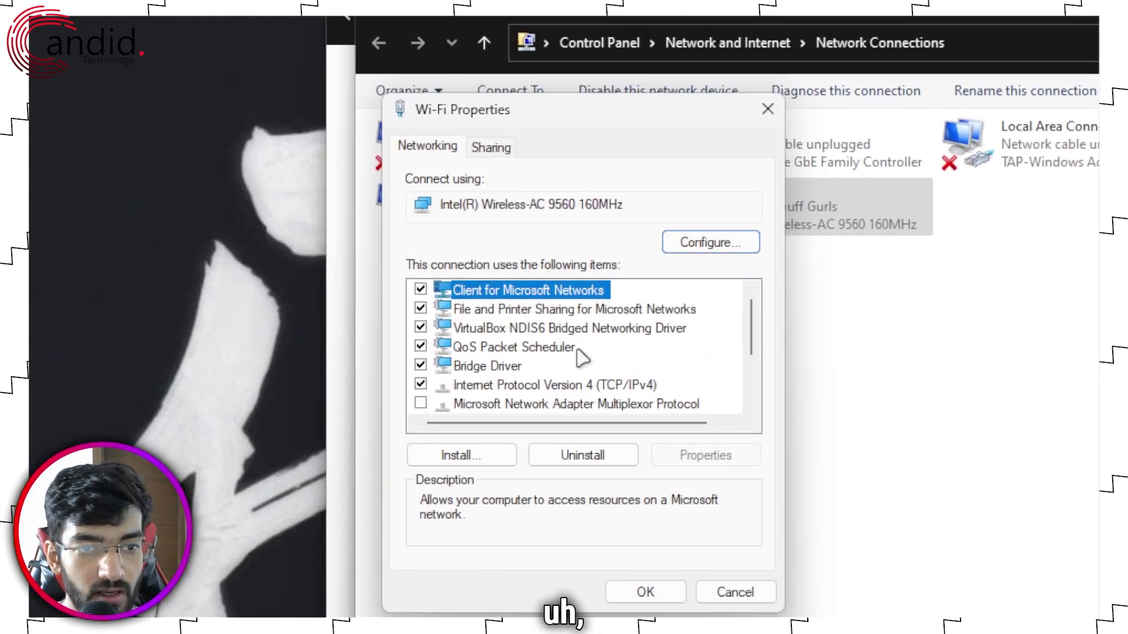
scroll(581, 357, down, 1)
click(532, 329)
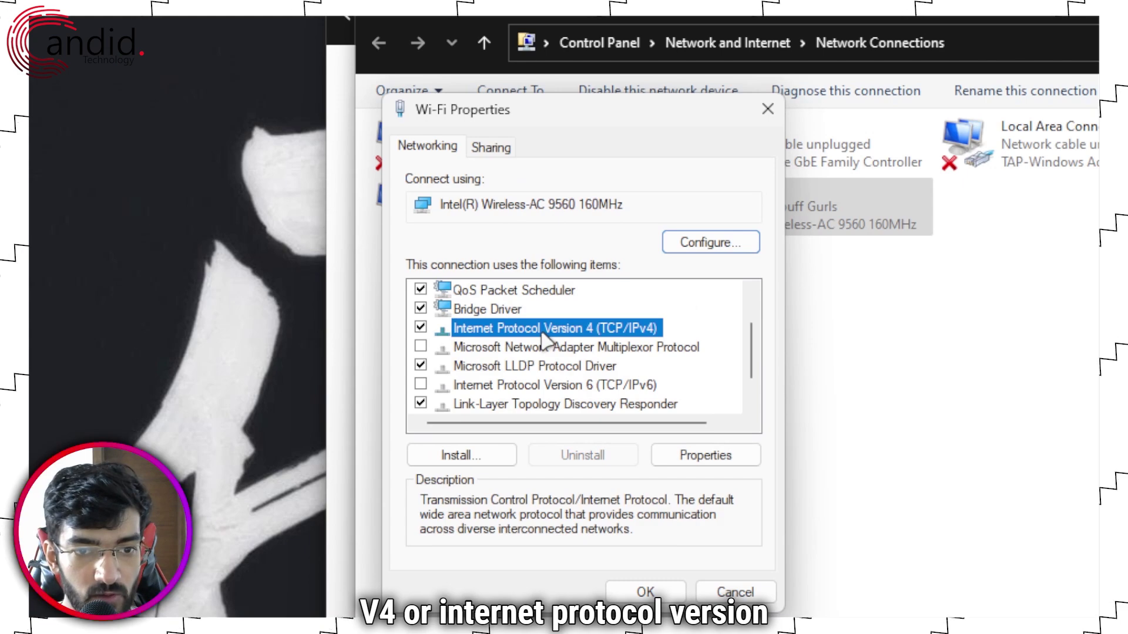
click(686, 461)
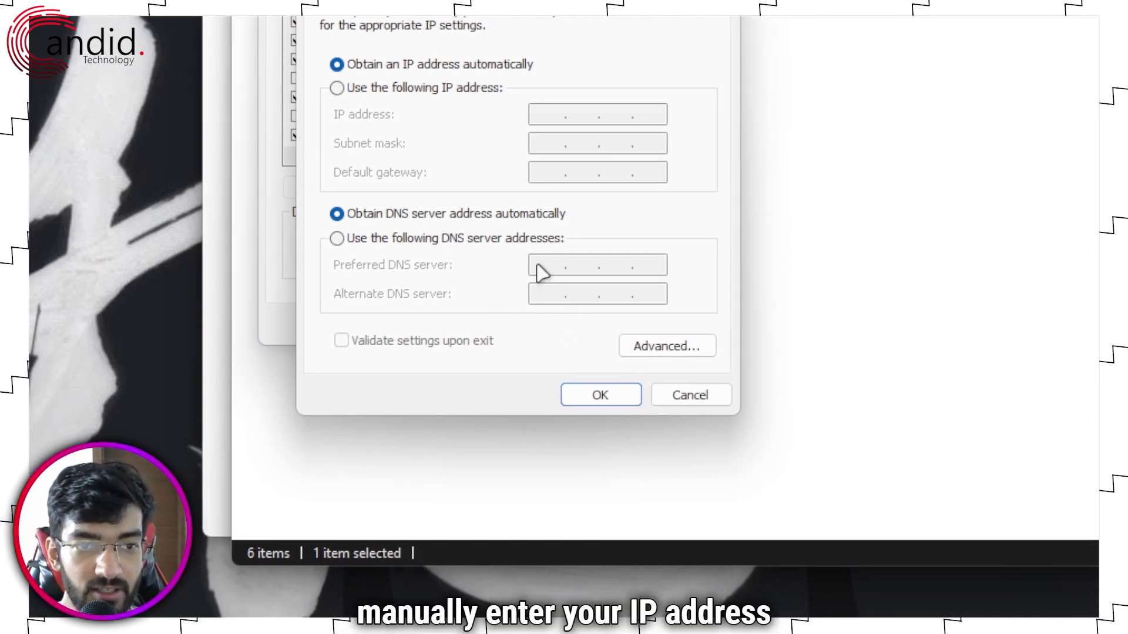
- Switch to manual DNS server addresses, entering 8.8.8.8 as the preferred server and an alternate server beginning with 8.8.4
click(485, 247)
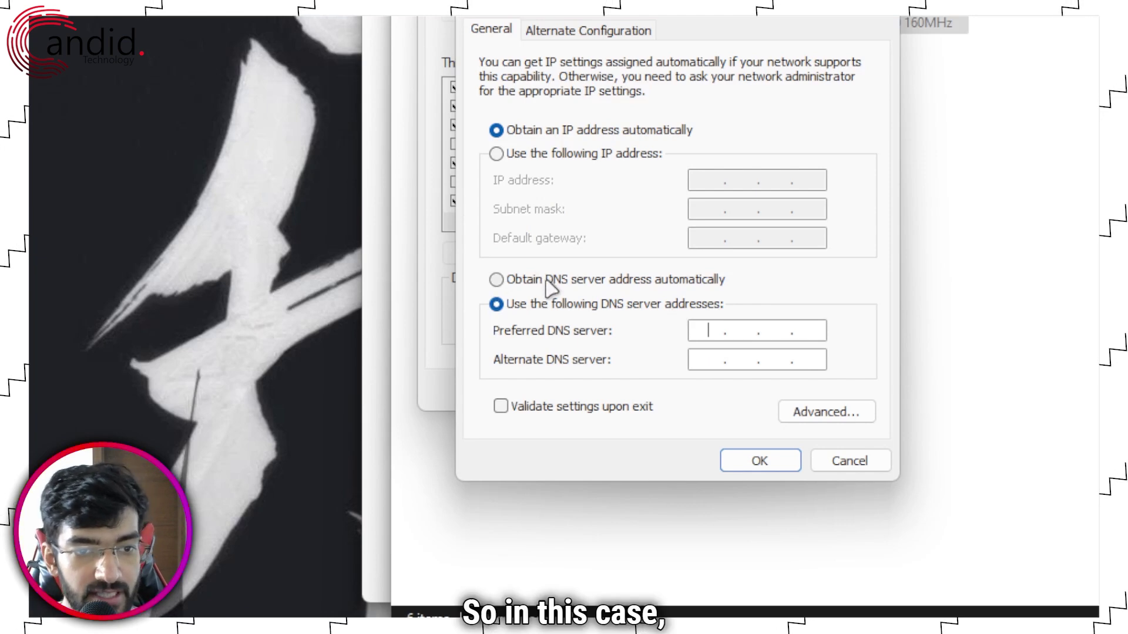
click(705, 330)
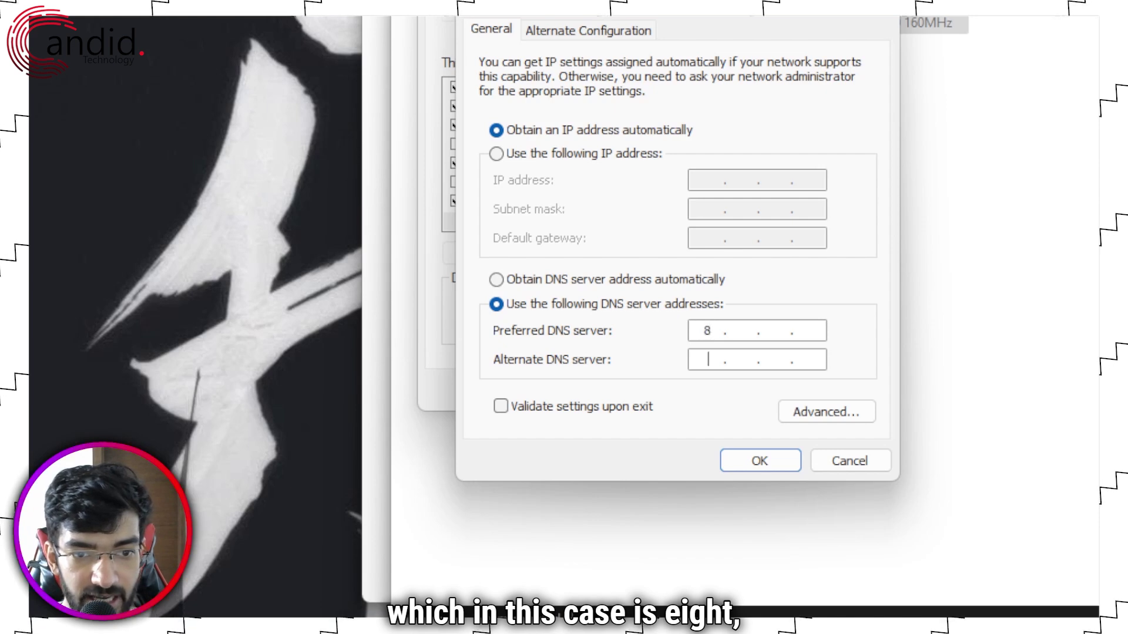
text(.8.8)
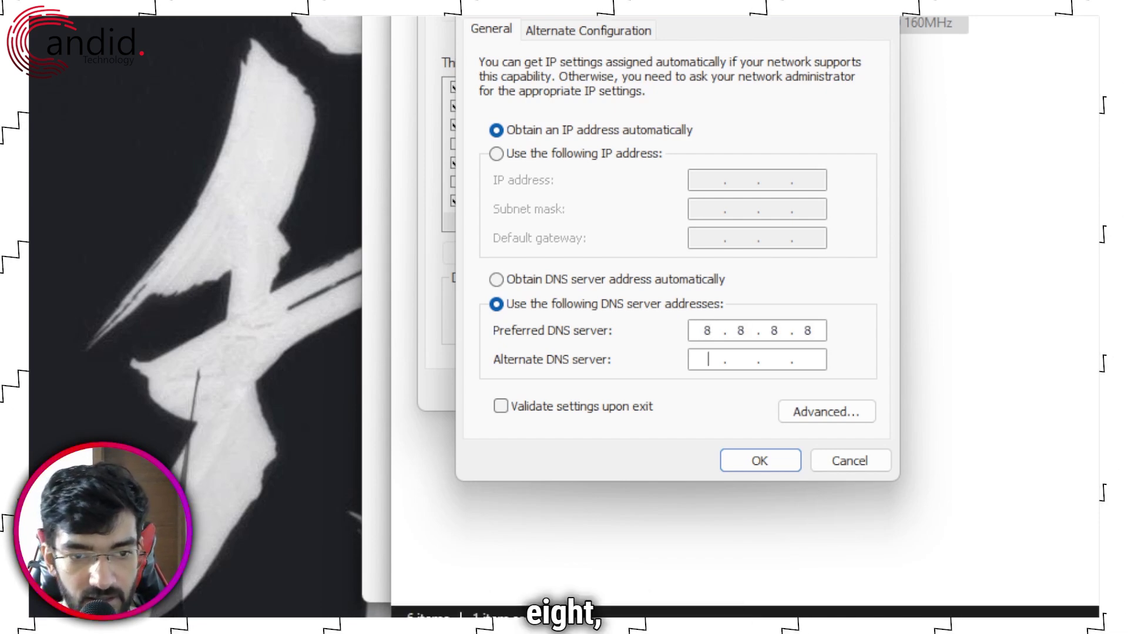
text(8.8)
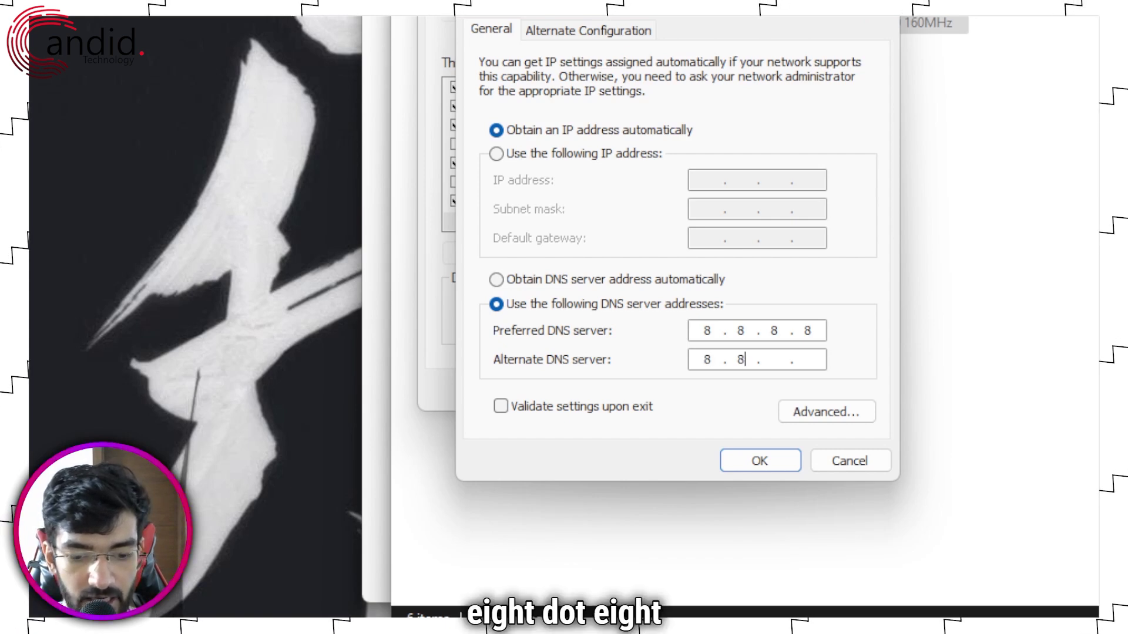
text(.4.)
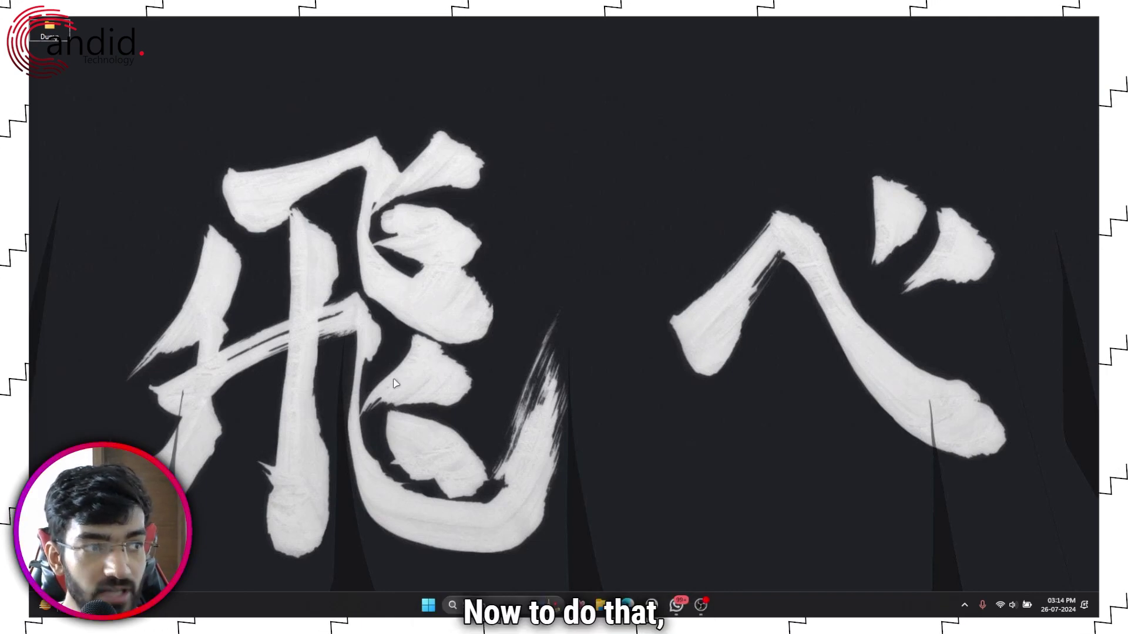
- Open Windows Settings and go through Network & internet and Advanced network settings to the Network reset page
key(super+i)
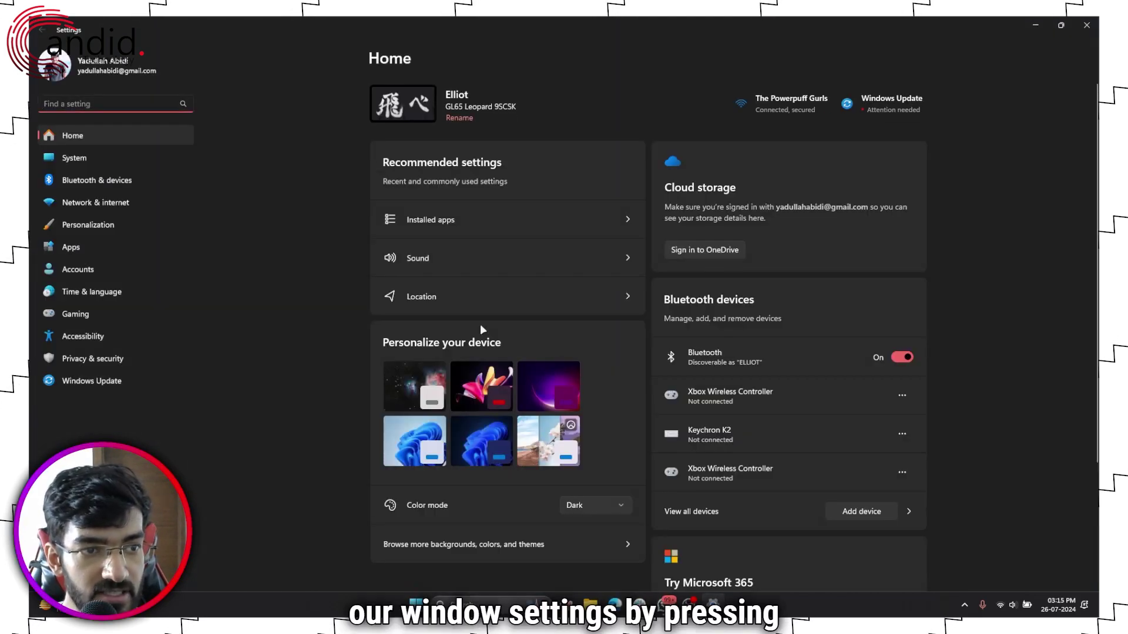
click(115, 205)
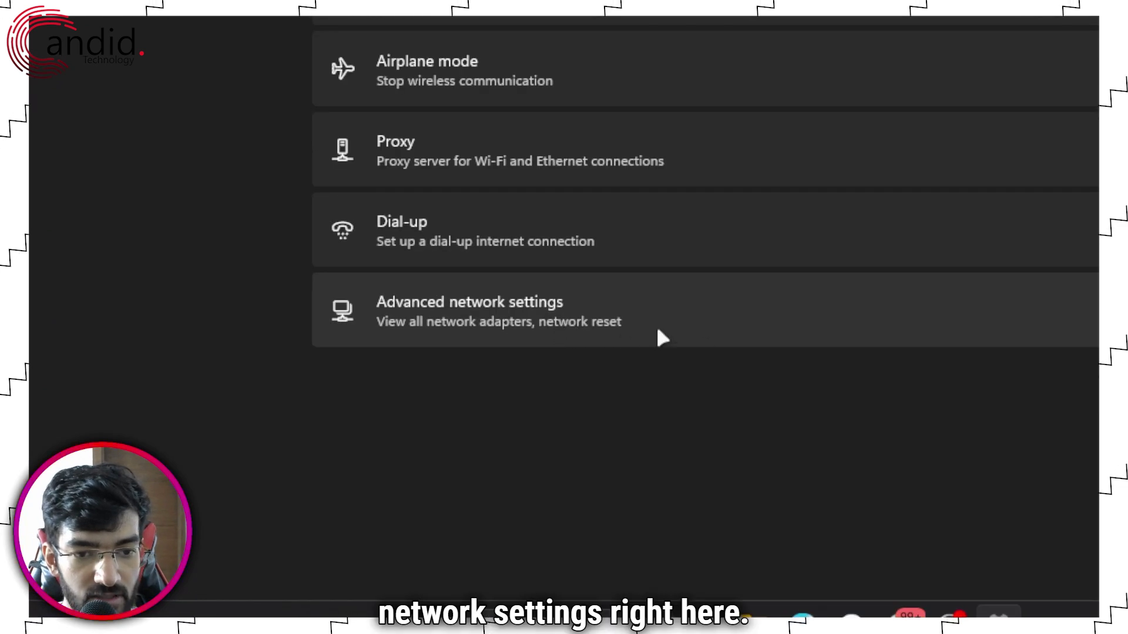
click(544, 457)
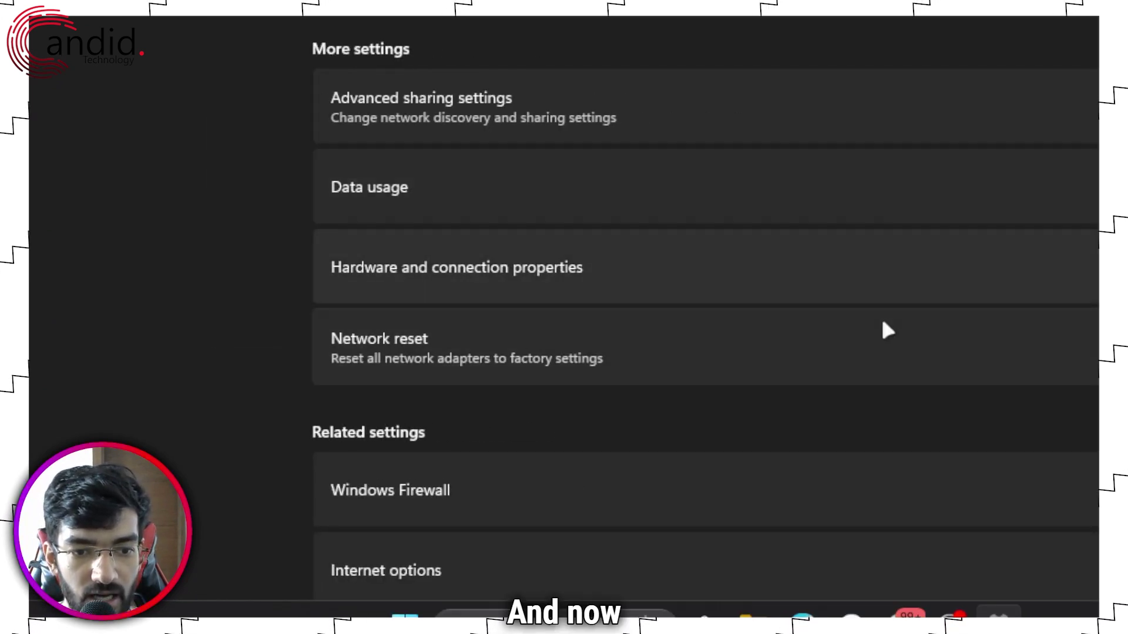
scroll(668, 334, down, 2)
scroll(838, 342, up, 2)
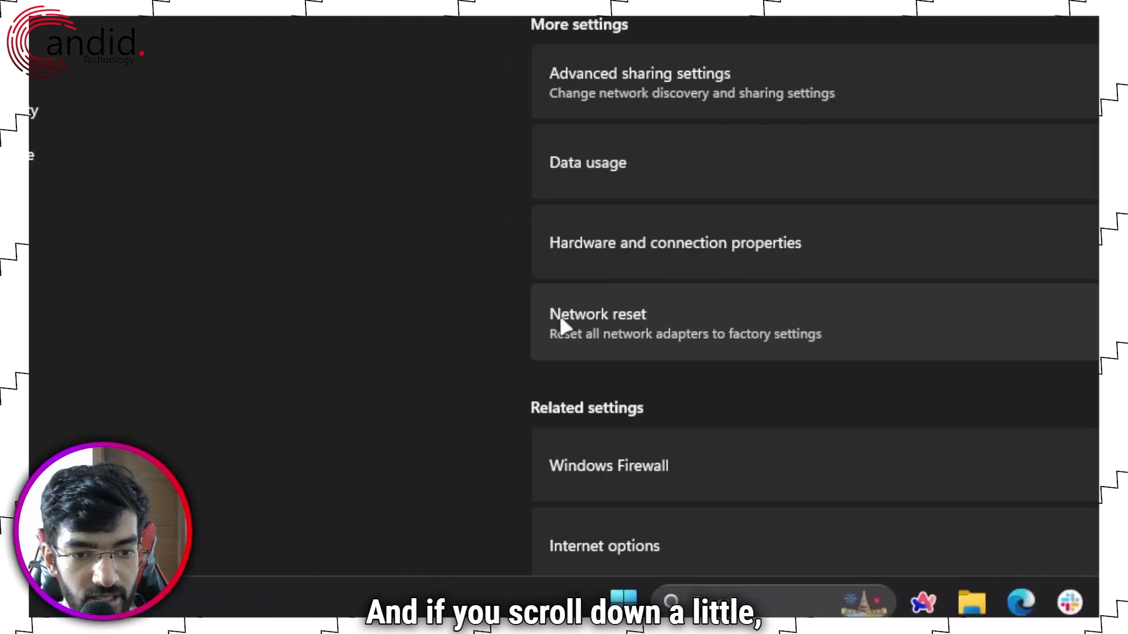
click(951, 334)
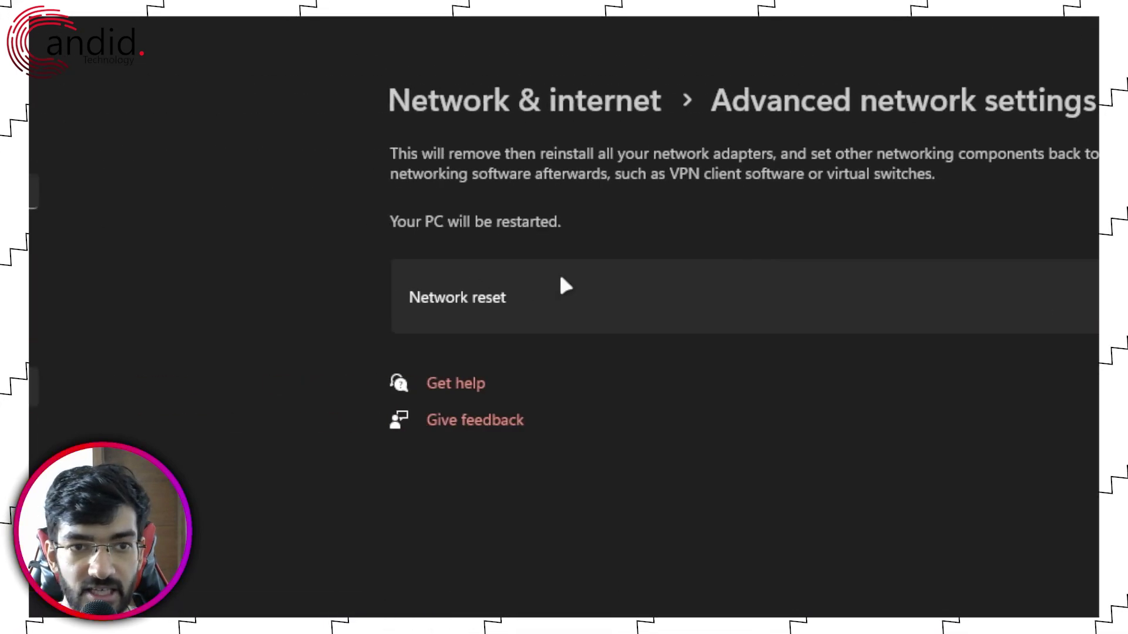
click(563, 284)
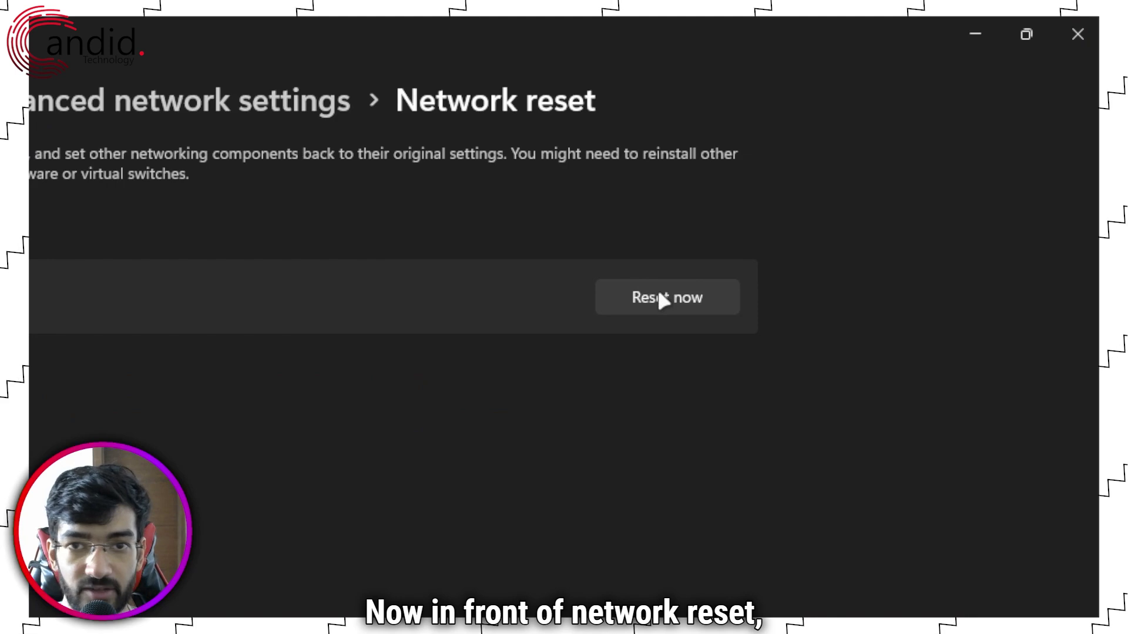